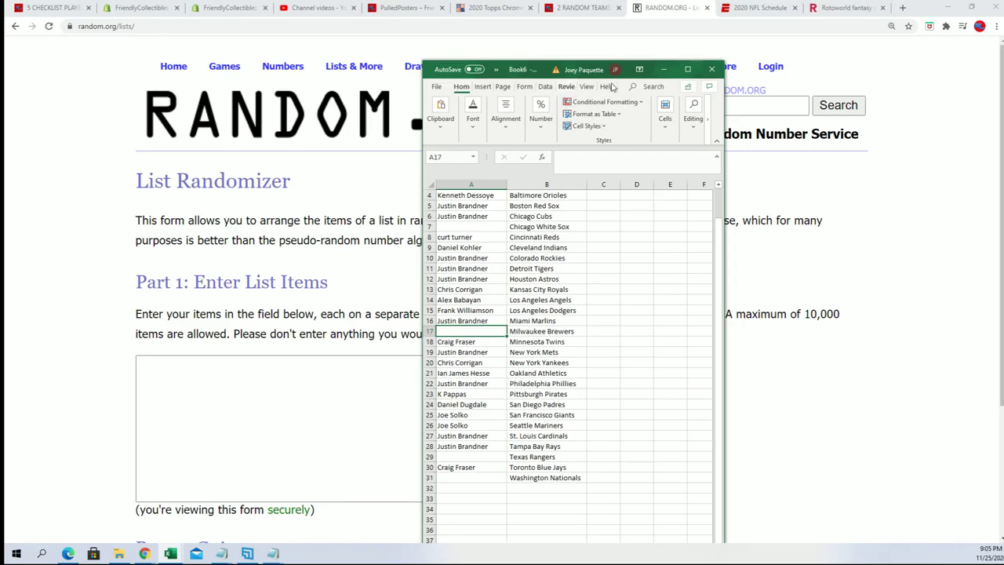
Step: Switch to Notepad and copy the complete block of owner names below the 2020 Leaf Trinity Football Hobby heading
left_click(663, 69)
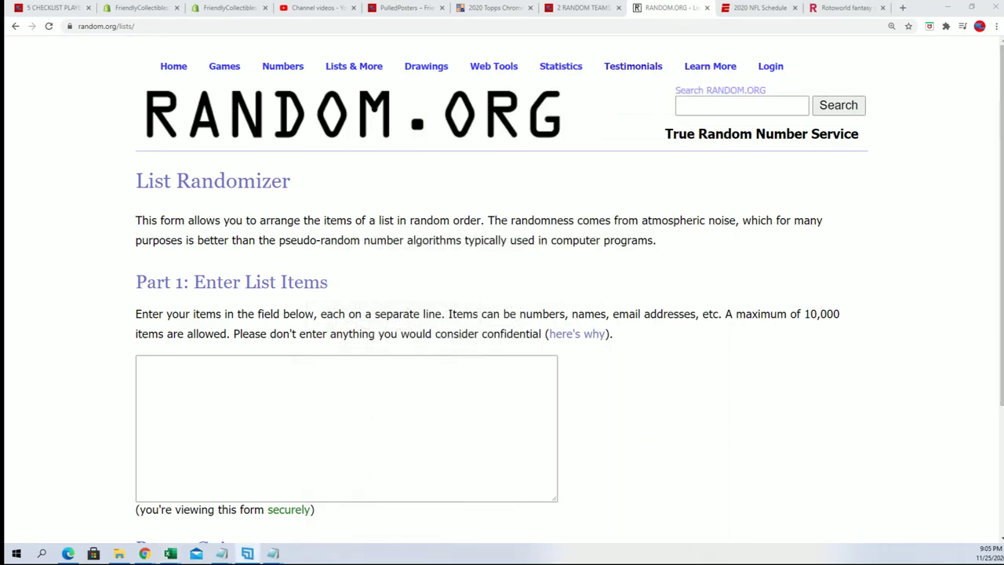
left_click_drag(632, 96, 579, 55)
scroll(566, 269, "up", 15)
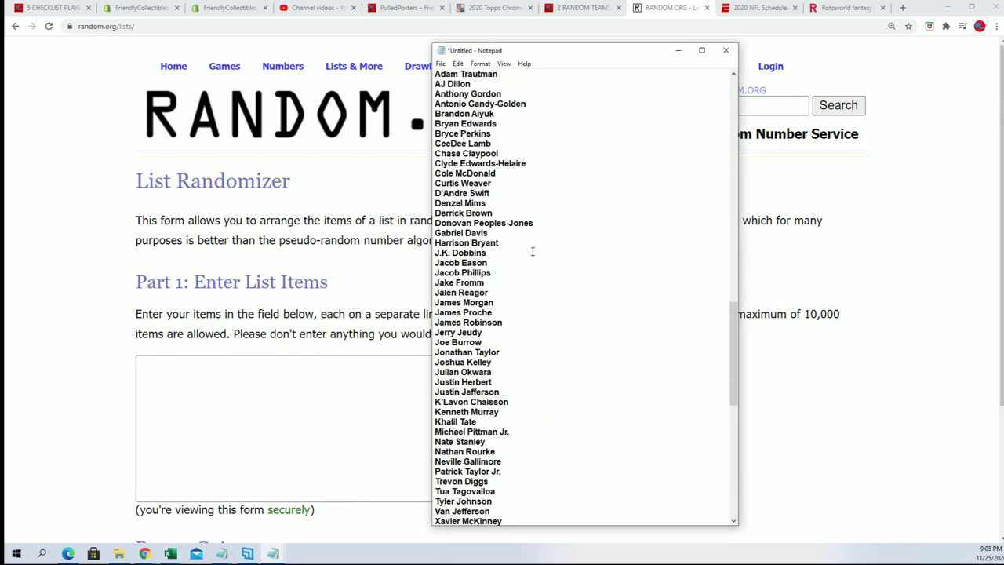
left_click_drag(734, 355, 706, 79)
left_click_drag(420, 250, 355, 146)
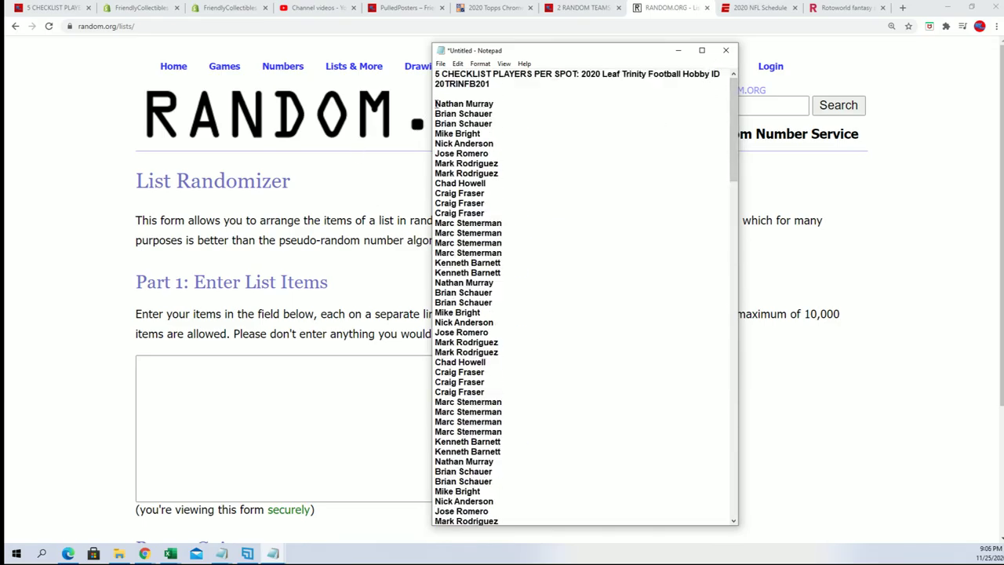
left_click_drag(436, 104, 503, 193)
right_click(476, 188)
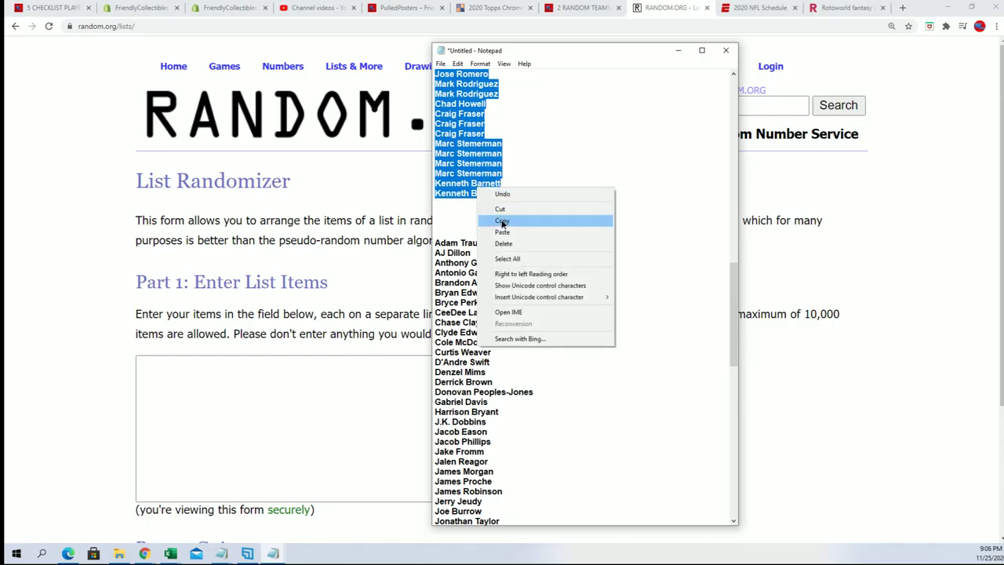
left_click(502, 221)
Step: Paste the owner names into the List Randomizer's item field in the browser and randomize them
left_click(145, 372)
right_click(142, 366)
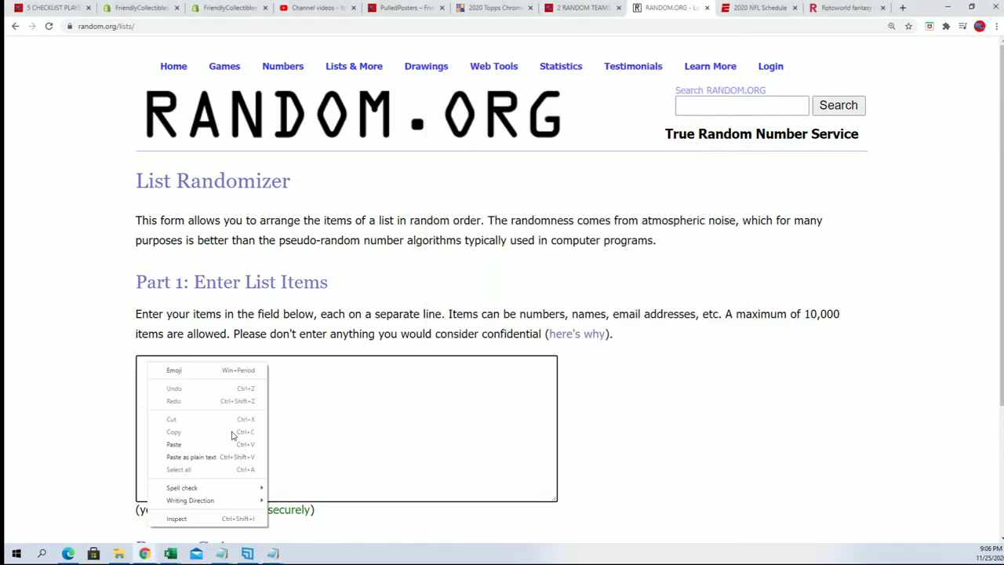
left_click(170, 444)
scroll(640, 436, "down", 1)
scroll(641, 436, "down", 2)
left_click(173, 432)
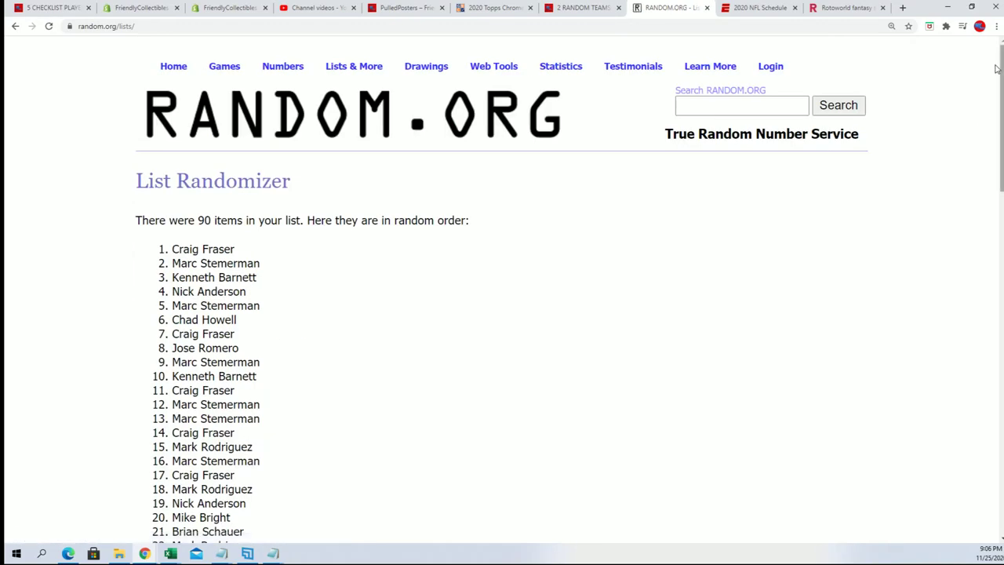
Step: Randomize the owner list six more times, making seven randomizations in total
left_click_drag(1000, 93, 950, 438)
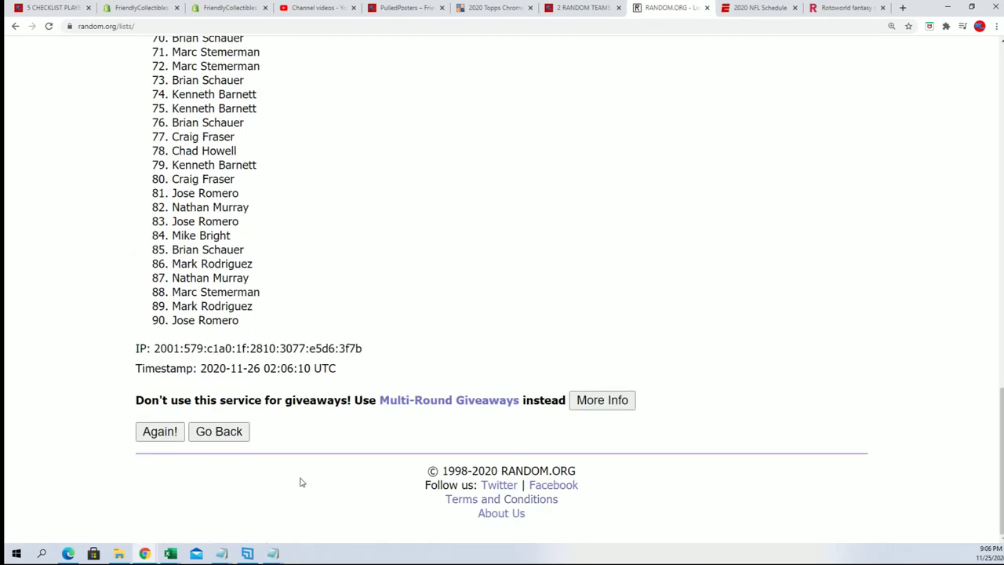
left_click(163, 435)
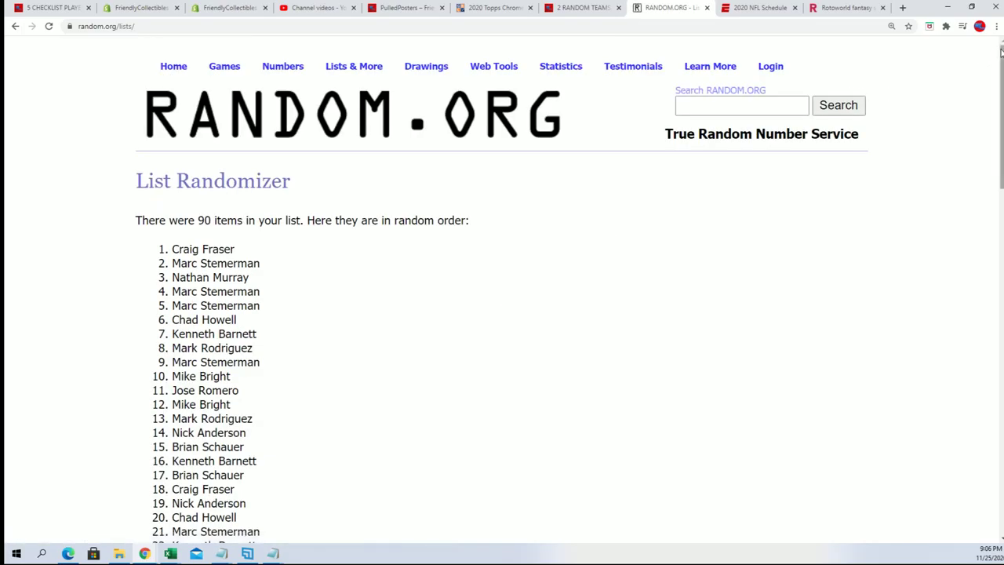
left_click_drag(998, 58, 961, 439)
left_click(160, 433)
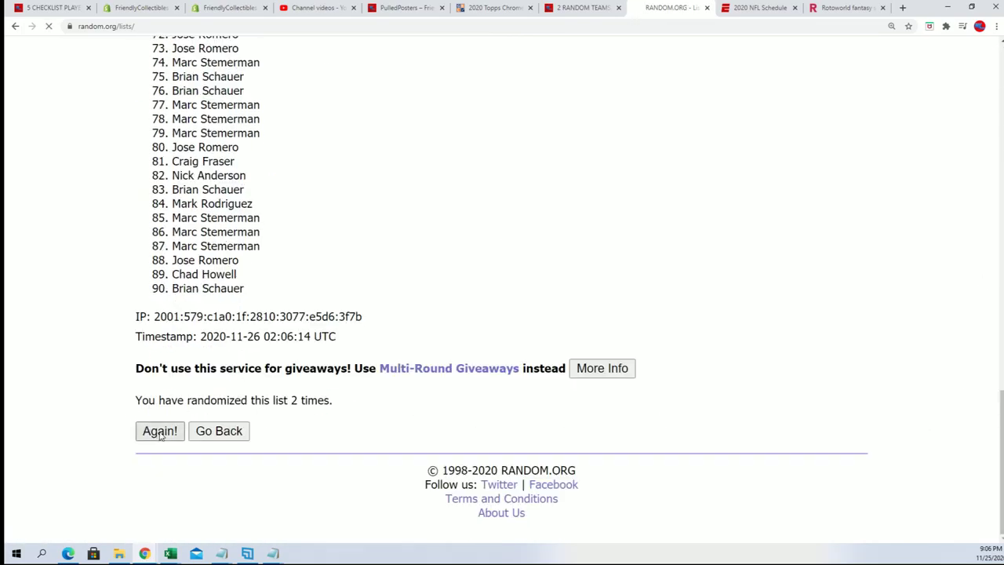
left_click_drag(999, 78, 896, 354)
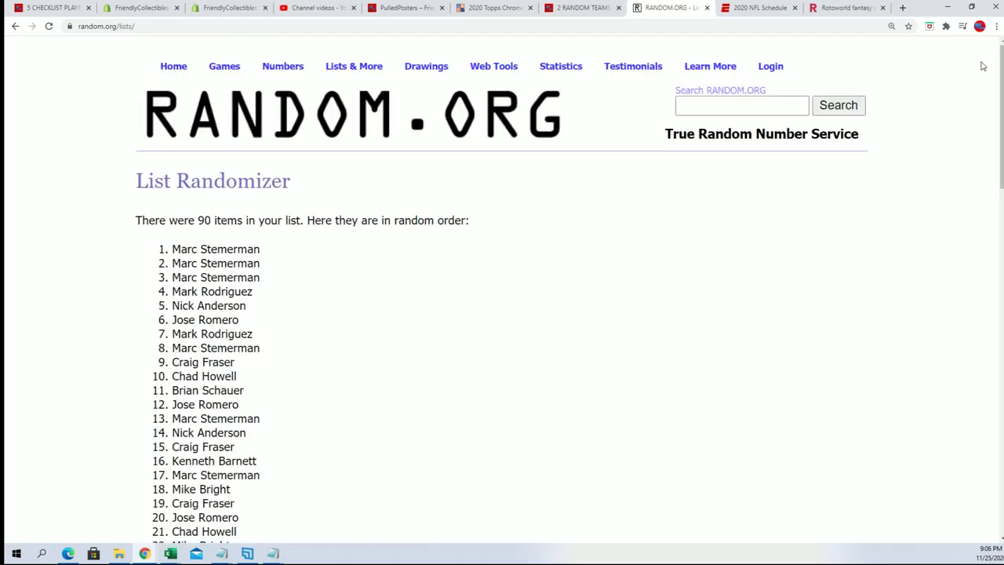
left_click_drag(999, 57, 988, 465)
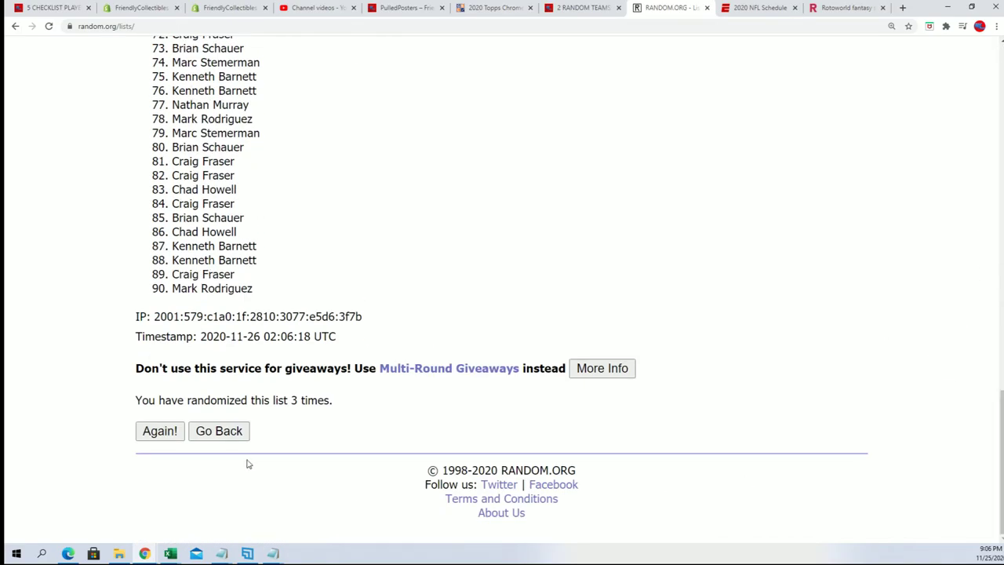
left_click(172, 432)
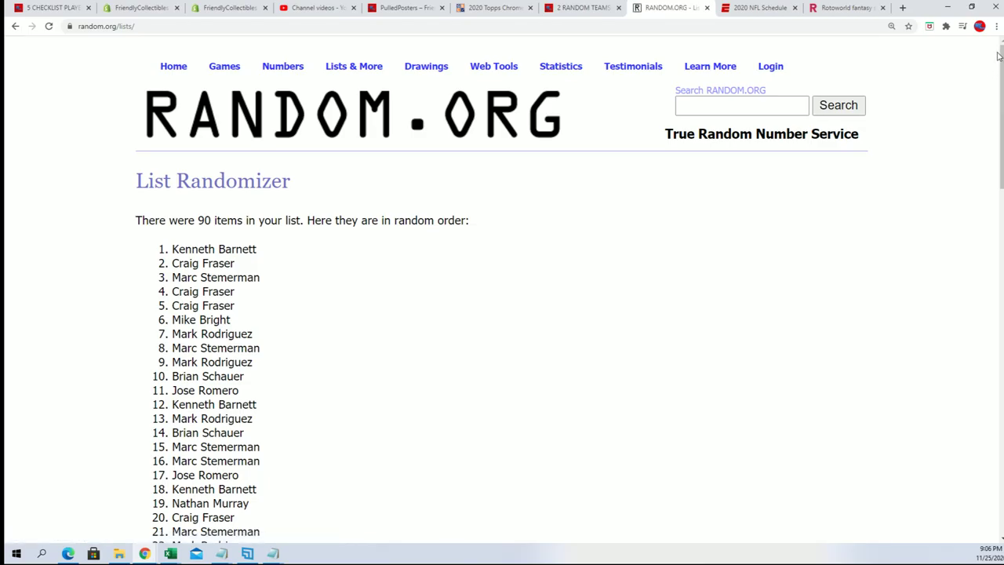
left_click_drag(997, 55, 959, 421)
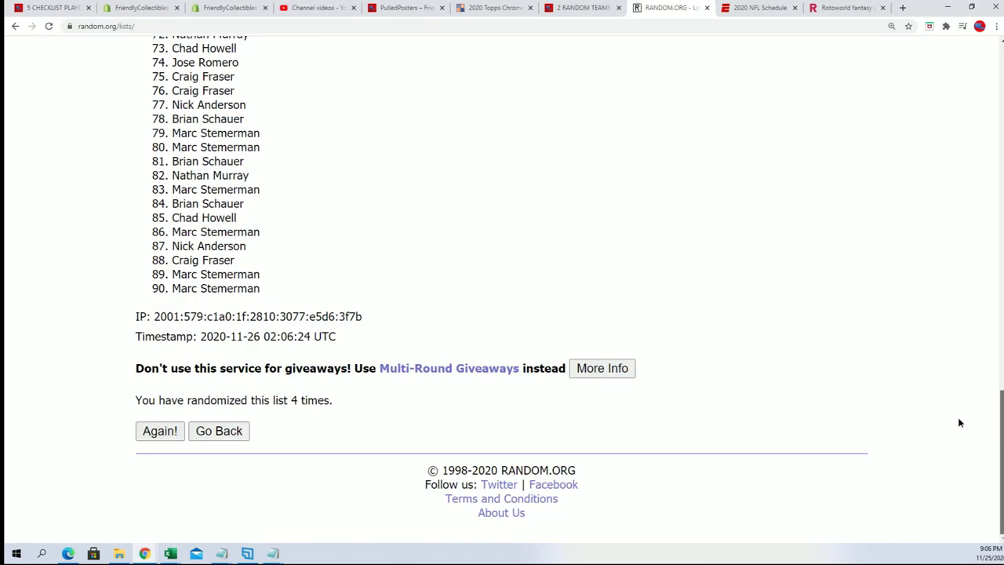
left_click(160, 432)
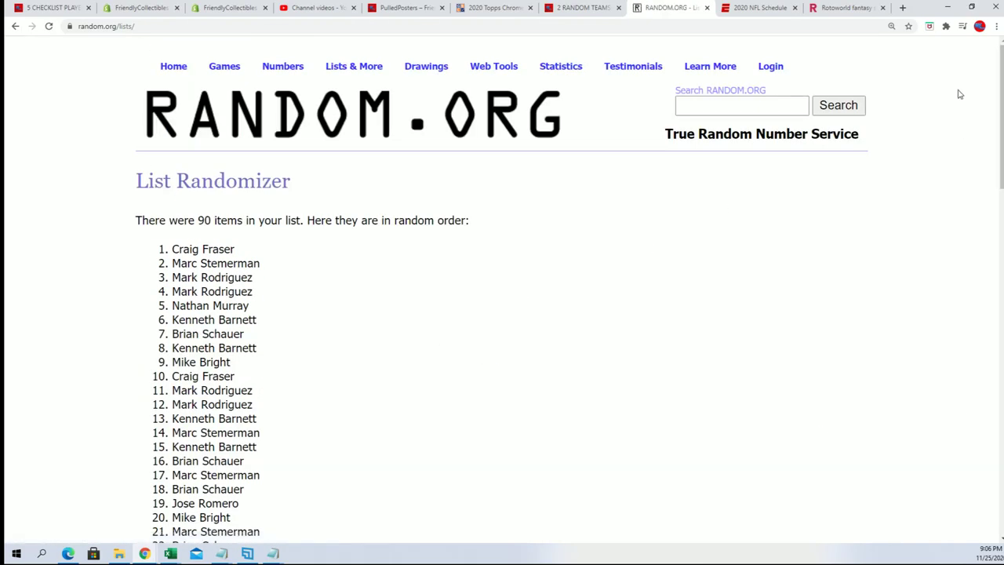
left_click_drag(999, 64, 525, 406)
scroll(524, 406, "down", 15)
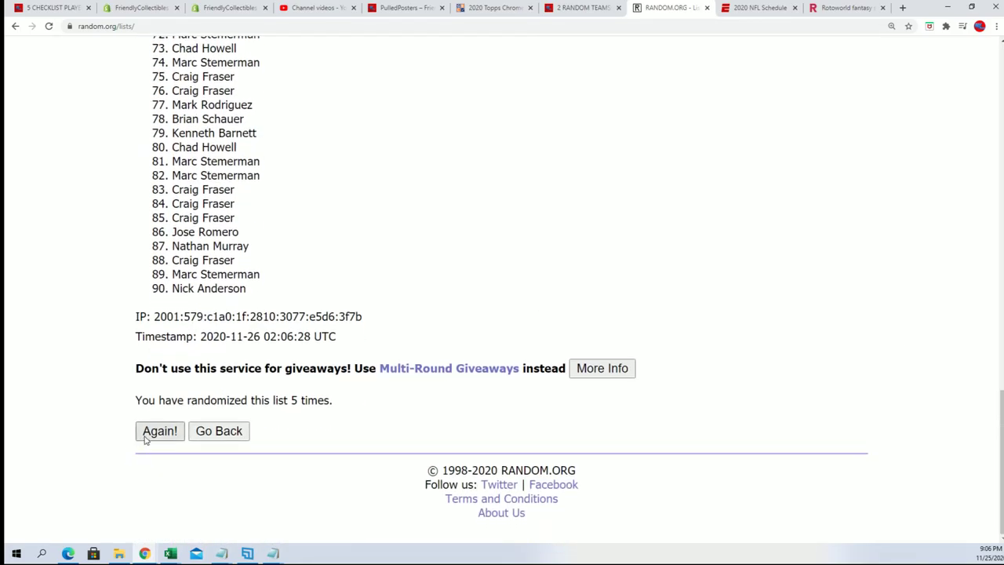
left_click(147, 436)
scroll(151, 409, "down", 15)
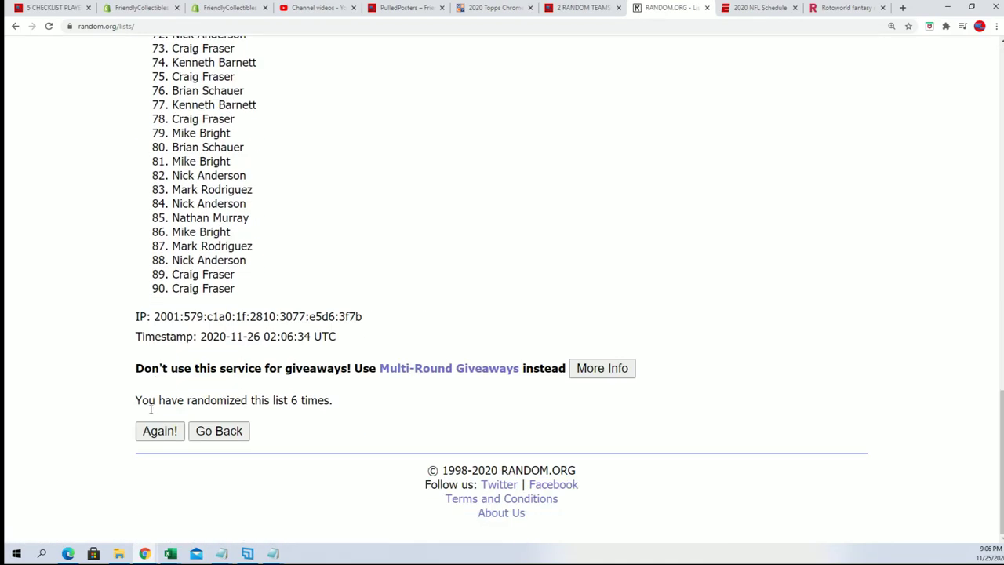
left_click(157, 431)
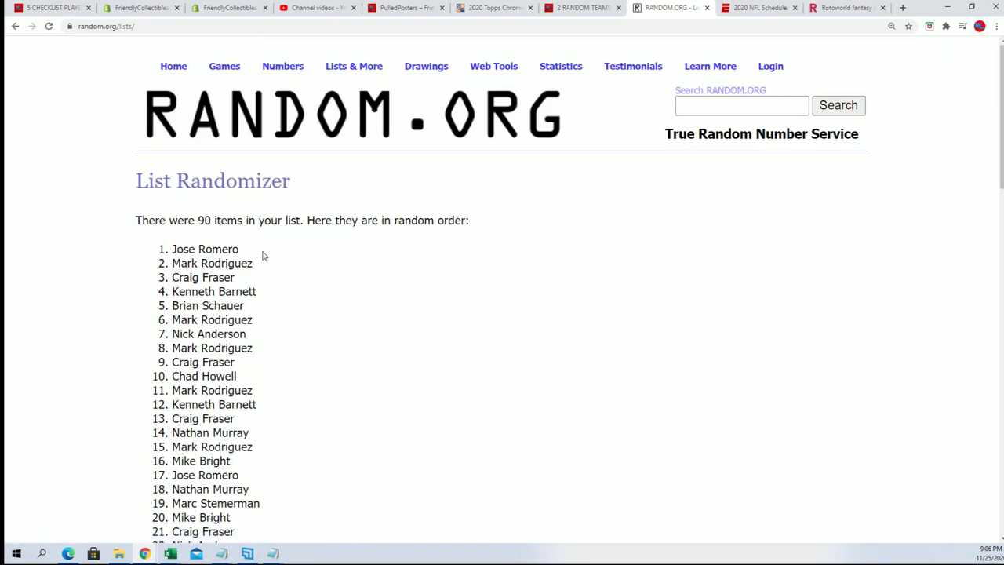
Step: Copy all the owner names in the final random order, from item 1 to item 90
left_click_drag(176, 239, 186, 319)
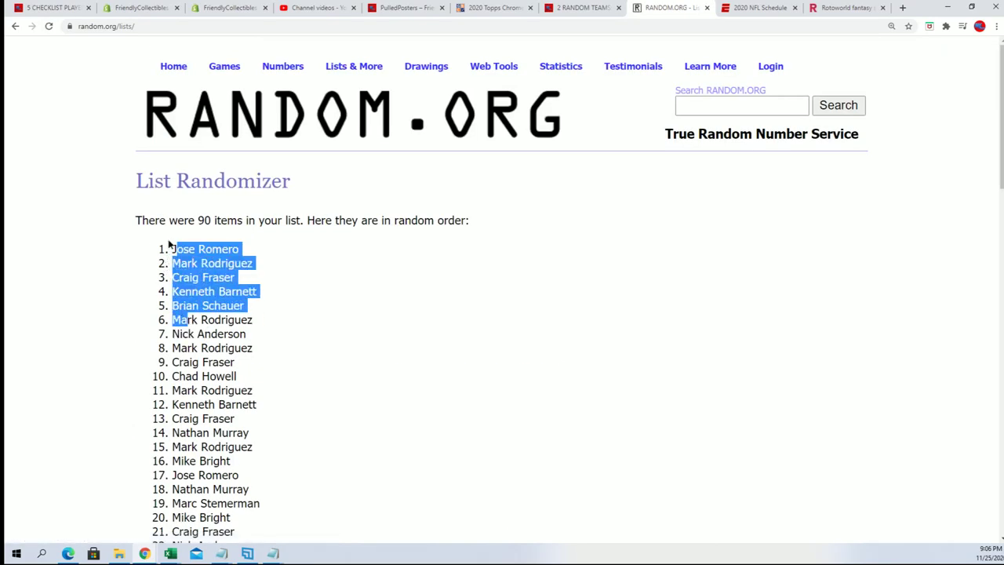
left_click_drag(168, 244, 274, 357)
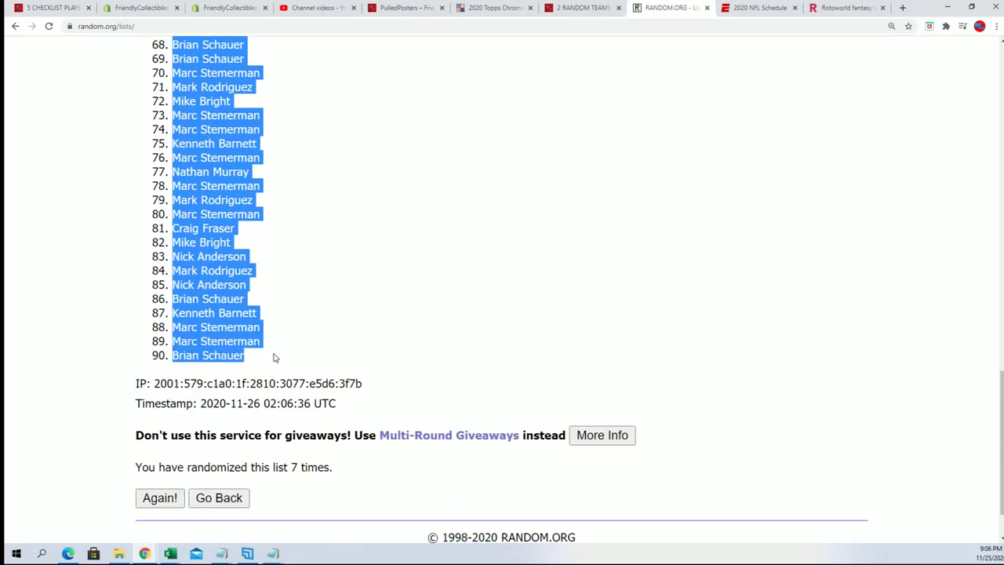
right_click(249, 337)
left_click(271, 345)
scroll(571, 407, "up", 4)
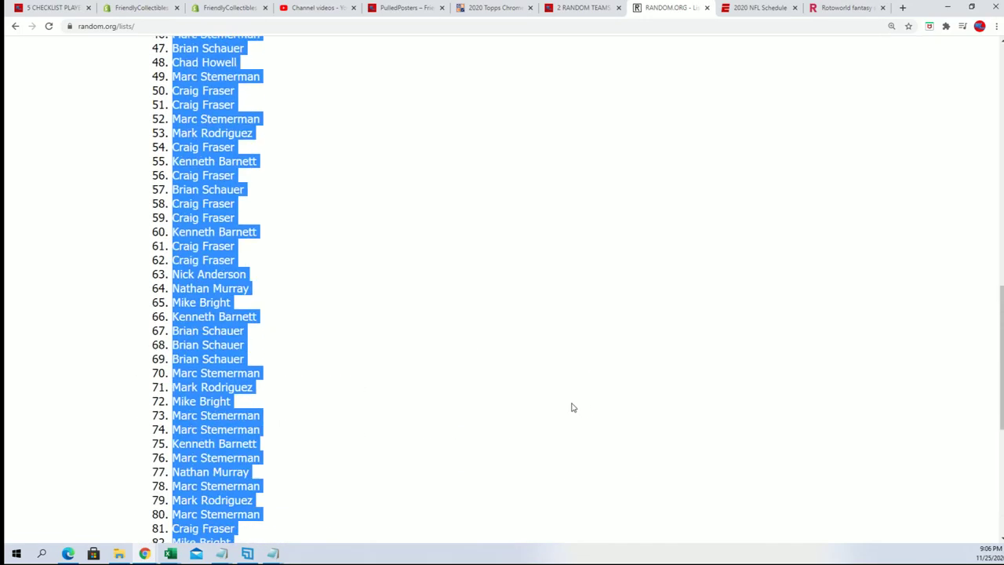
scroll(572, 407, "up", 10)
scroll(541, 408, "down", 2)
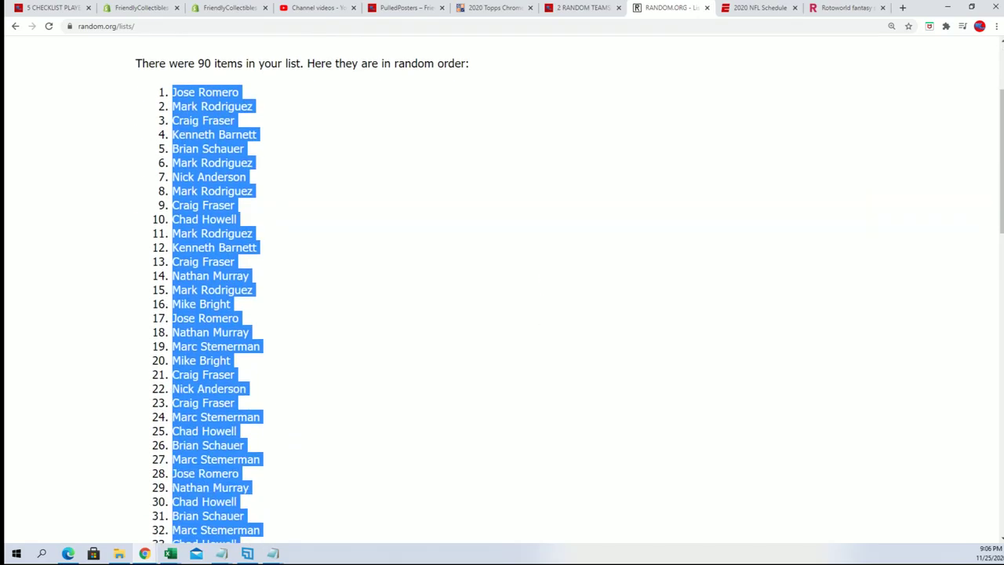
Step: Switch to the Excel workbook 2020 Gold Rush Autographed Multi-Sport Jersey Edition Series 2 and widen the OWNER NAME column
key("alt+Tab")
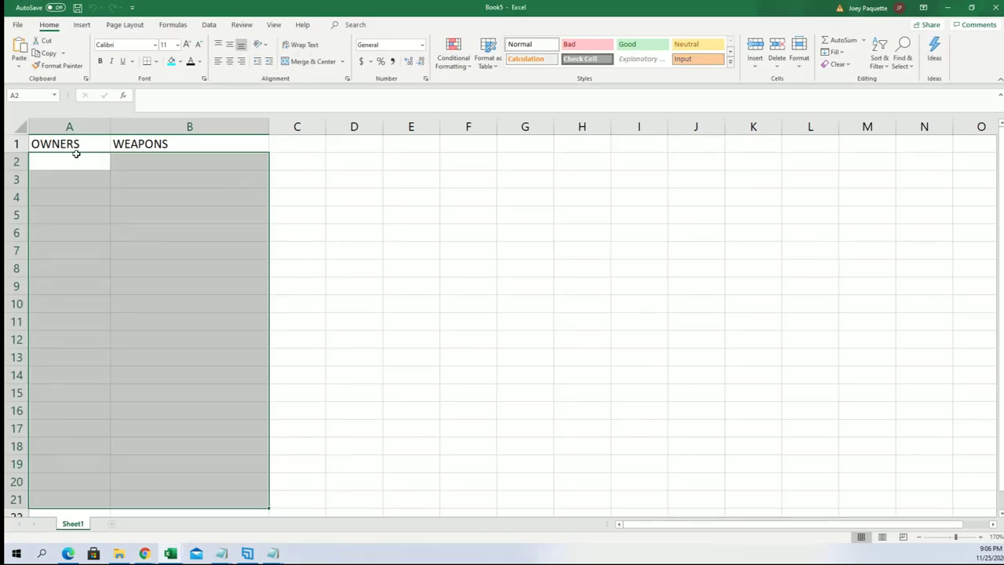
left_click(97, 125)
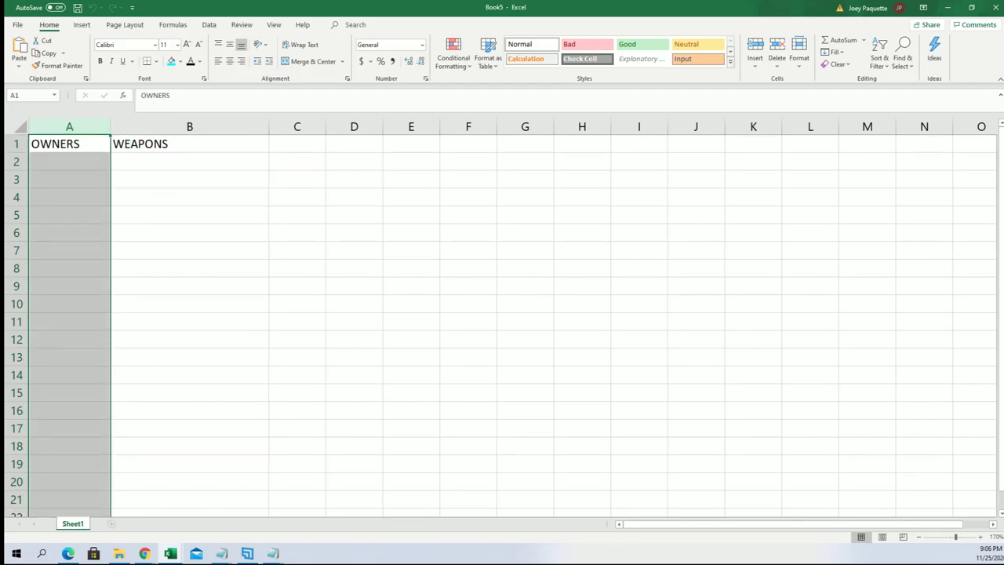
key("alt+Tab")
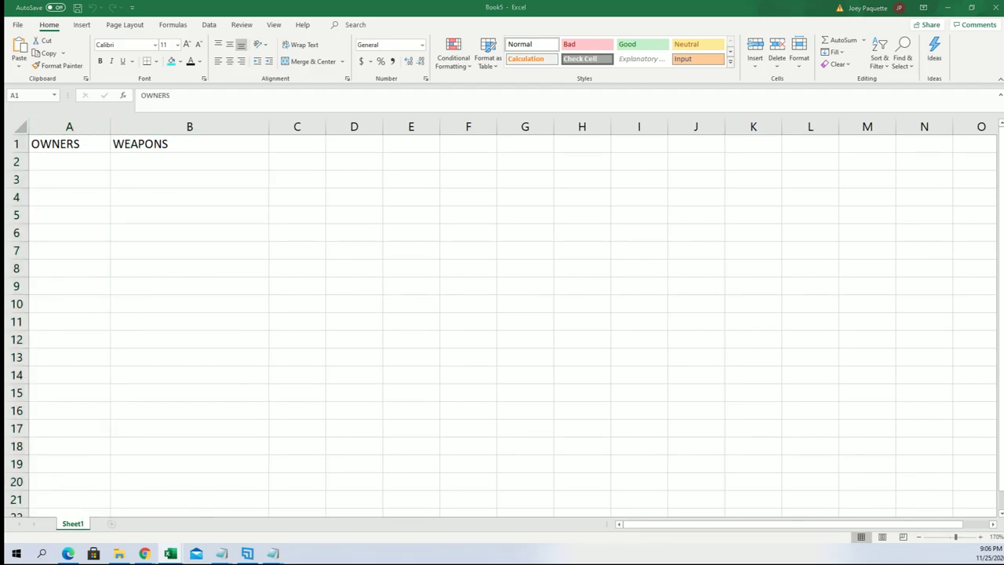
key("alt+Tab")
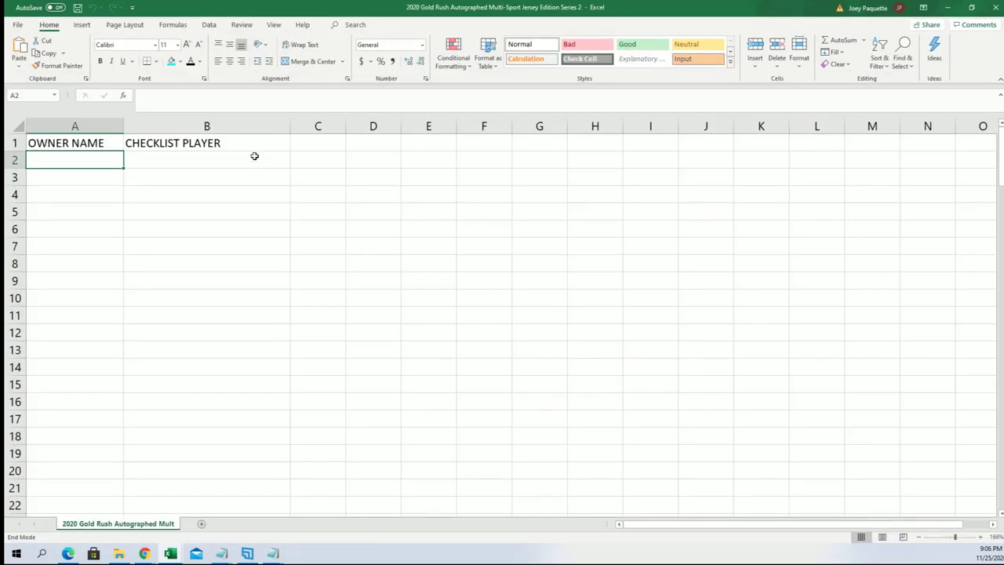
left_click(116, 130)
left_click_drag(123, 130, 167, 129)
Step: Paste the randomized owner names as unformatted text under OWNER NAME, starting in cell A2
right_click(65, 160)
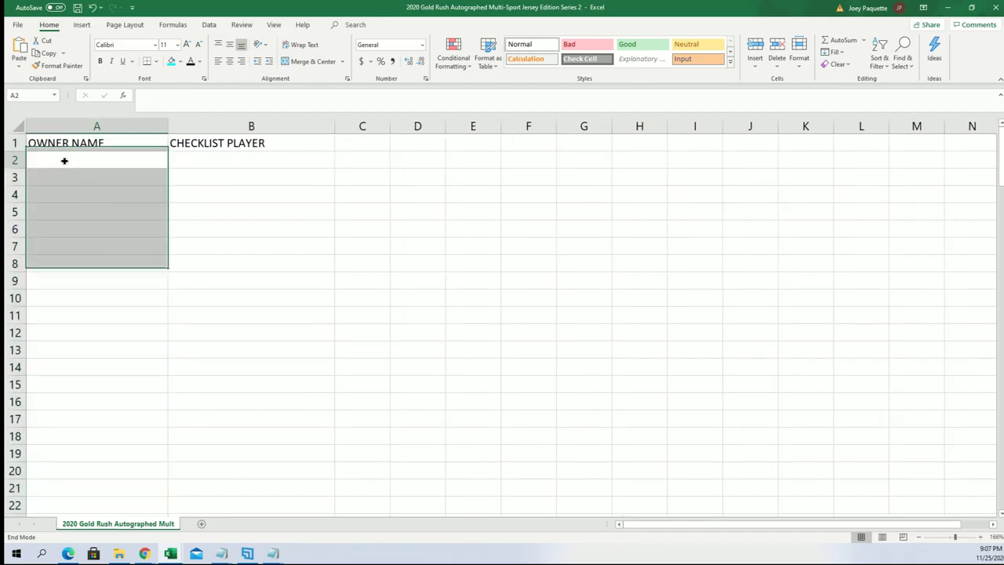
left_click(102, 232)
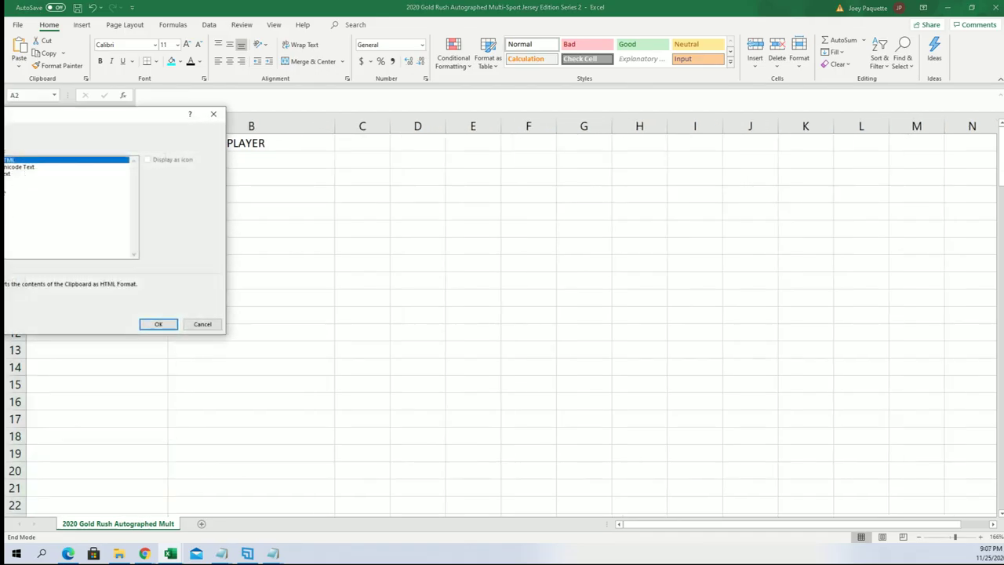
left_click(10, 174)
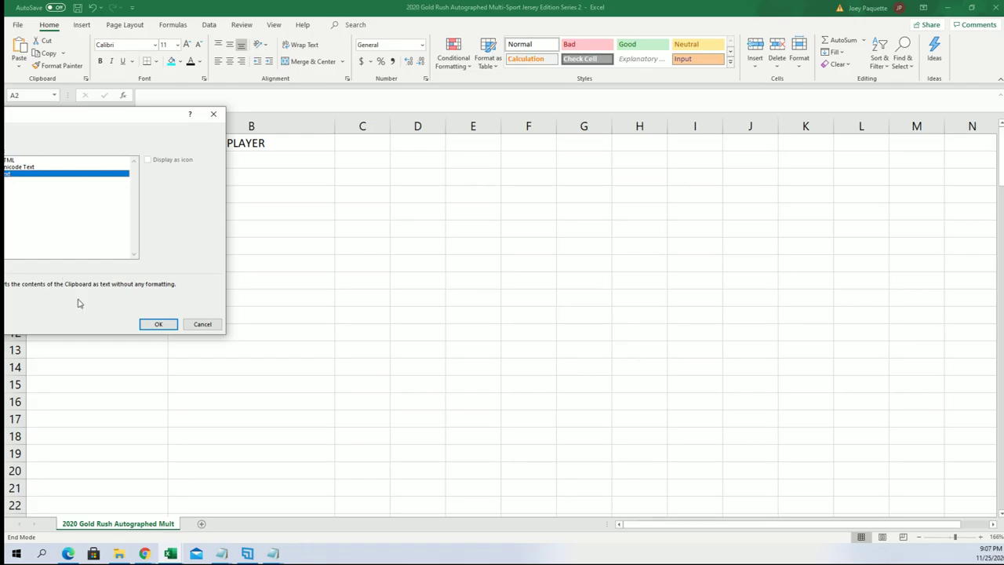
left_click(158, 324)
left_click(208, 156)
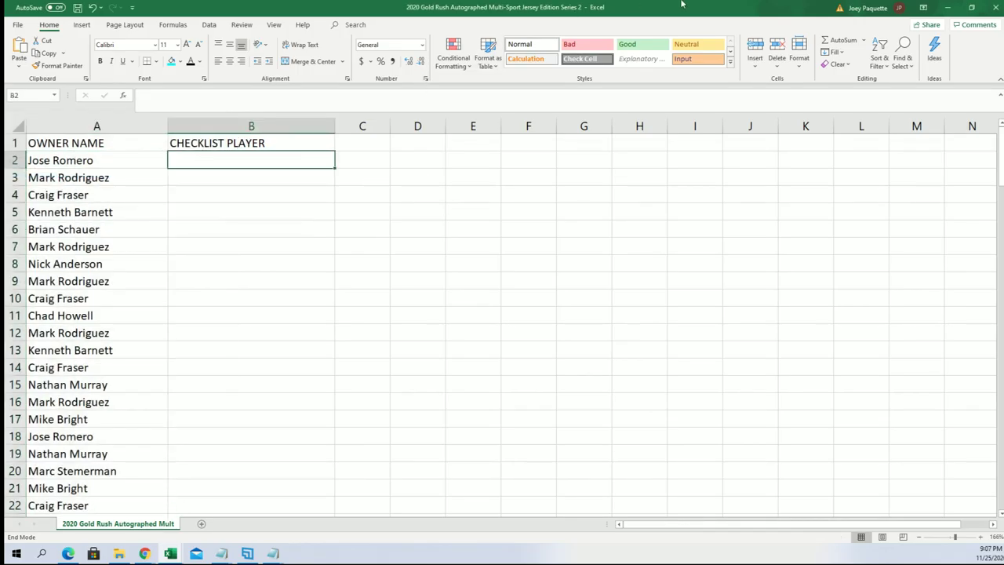
Step: Return to RANDOM.ORG in the browser and open a blank List Randomizer form
left_click(945, 7)
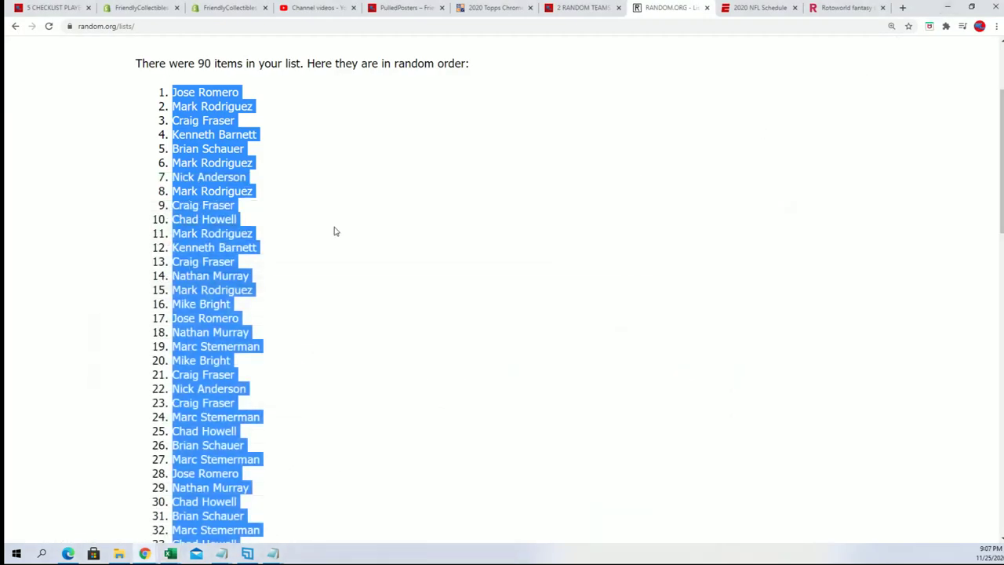
scroll(269, 128, "up", 2)
mouse_move(341, 75)
left_click(366, 86)
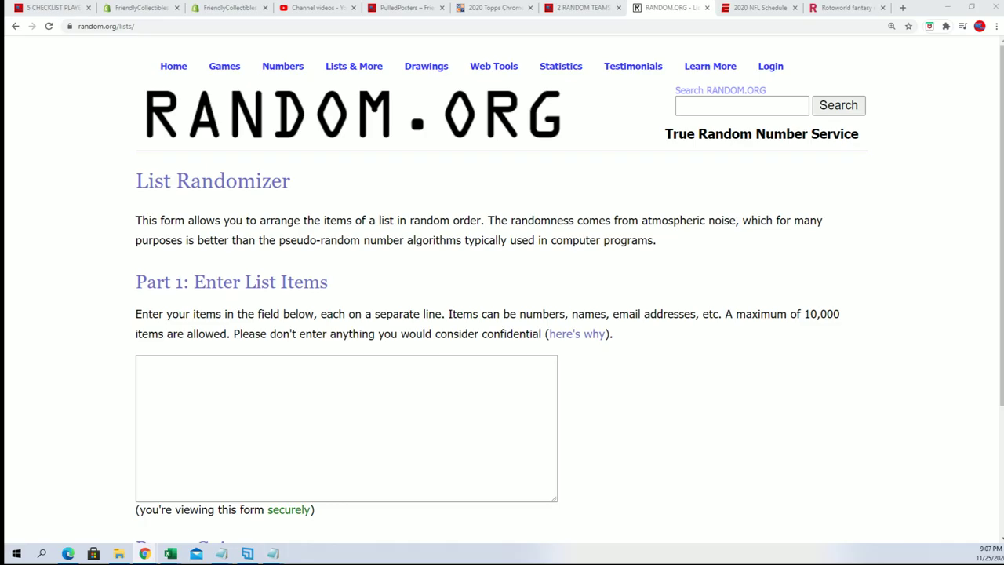
Step: Switch to Notepad and copy the whole block of checklist player names below the owner names
key("alt+Tab")
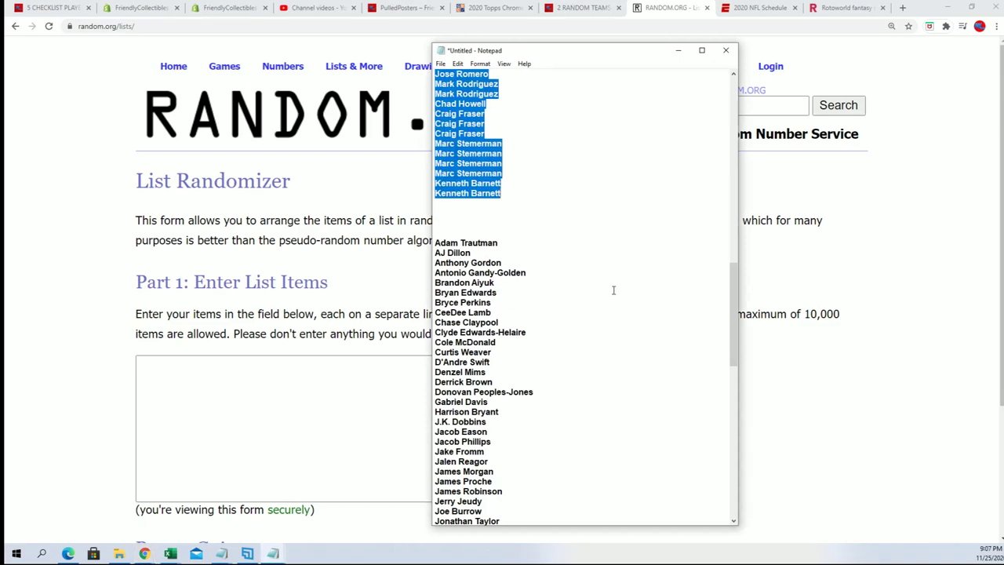
left_click_drag(436, 243, 494, 558)
right_click(465, 302)
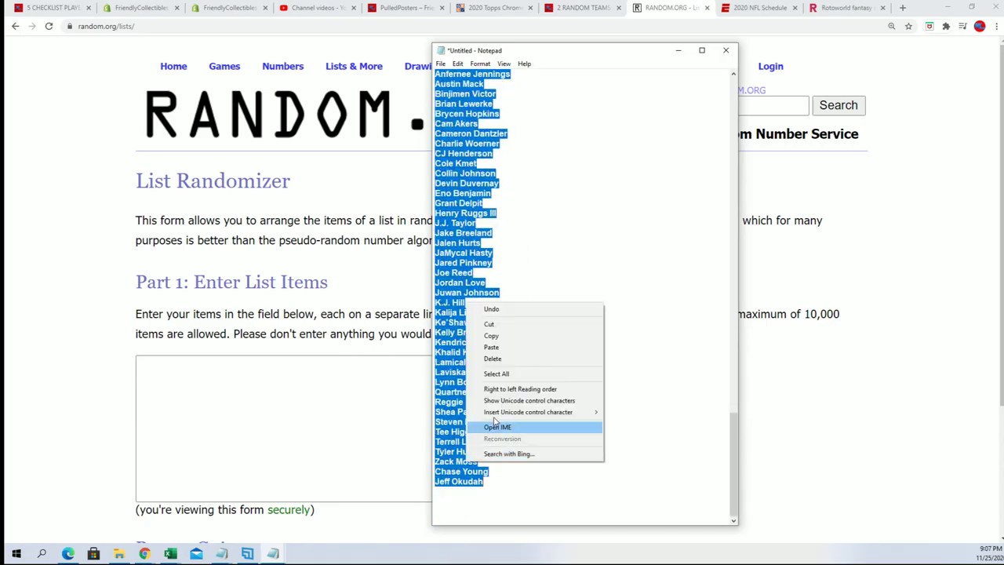
left_click(502, 336)
Step: Paste the checklist player names into the blank List Randomizer form in the browser
right_click(203, 365)
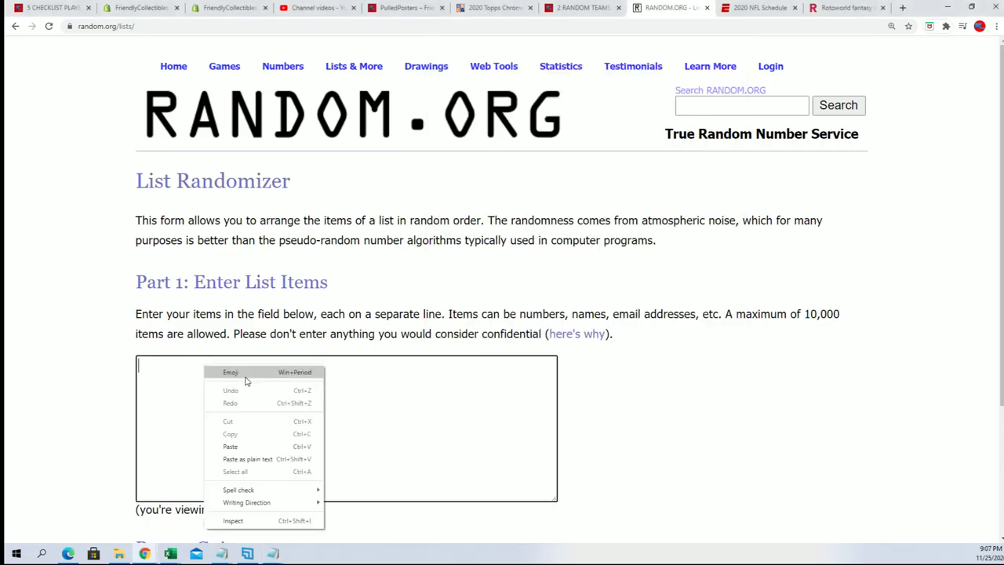
left_click(232, 447)
scroll(567, 455, "down", 3)
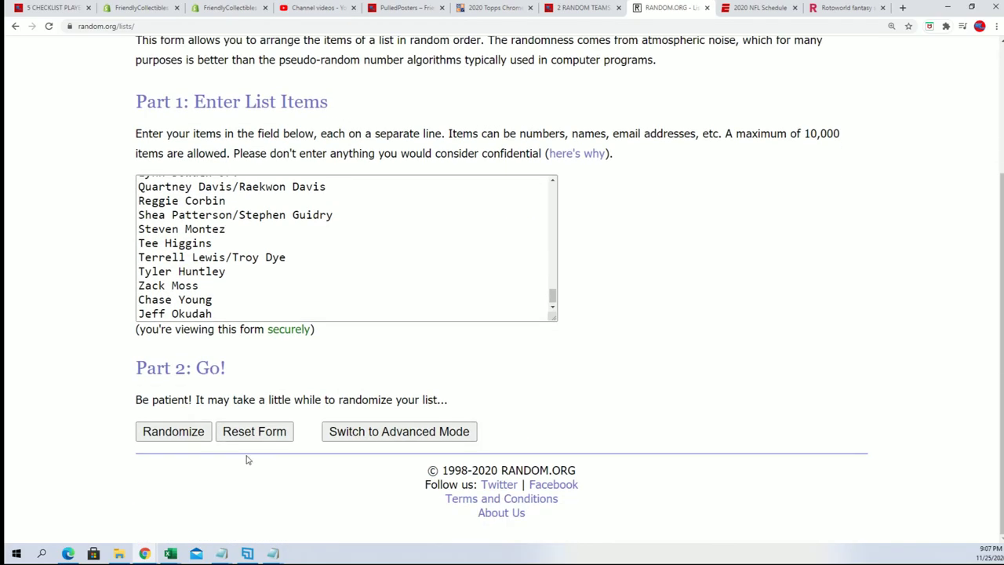
Step: Randomize the checklist player list seven times in a row
left_click(161, 431)
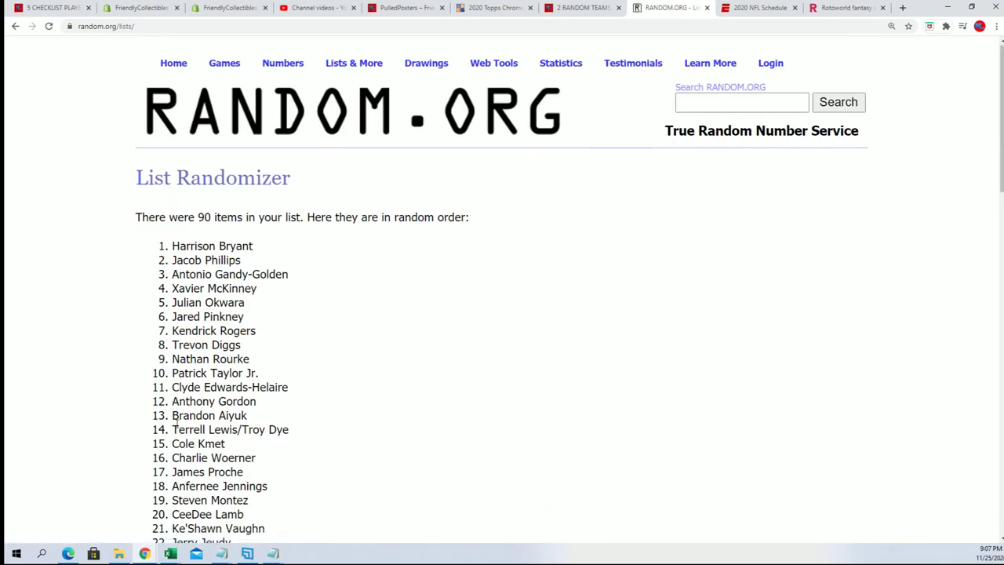
scroll(163, 447, "down", 14)
left_click(164, 432)
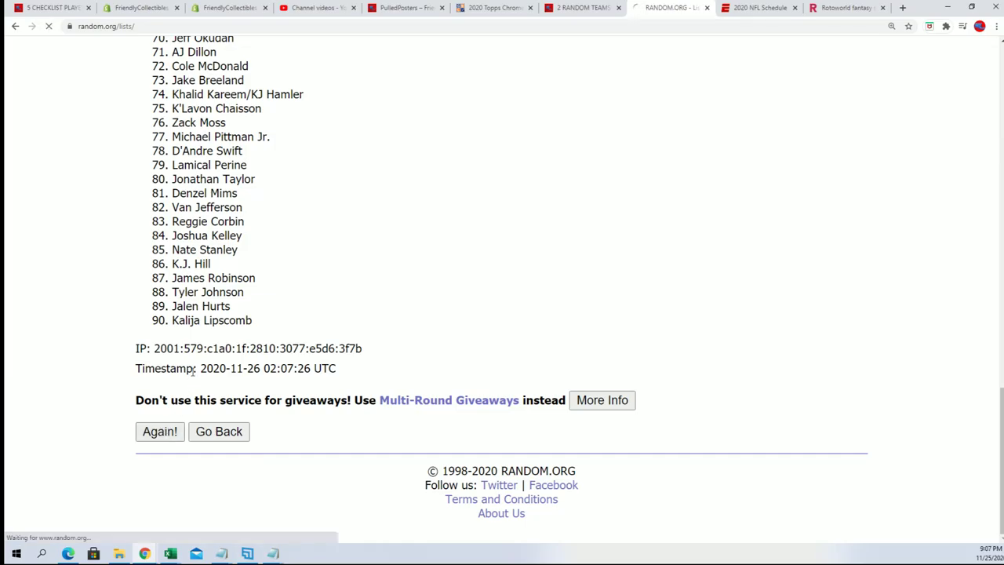
scroll(141, 454, "down", 10)
scroll(145, 463, "down", 6)
left_click(159, 432)
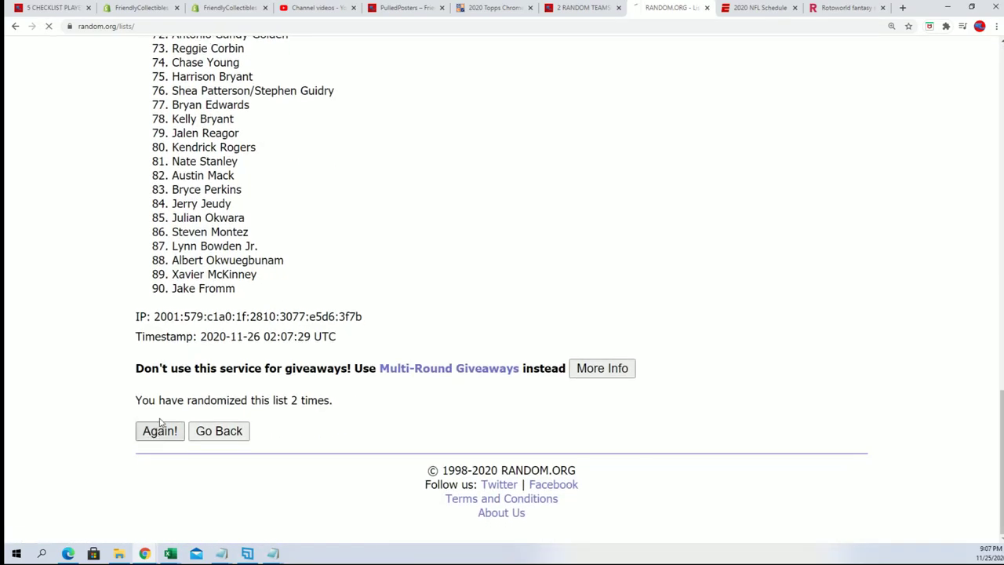
scroll(167, 470, "down", 6)
scroll(167, 471, "down", 8)
left_click(149, 429)
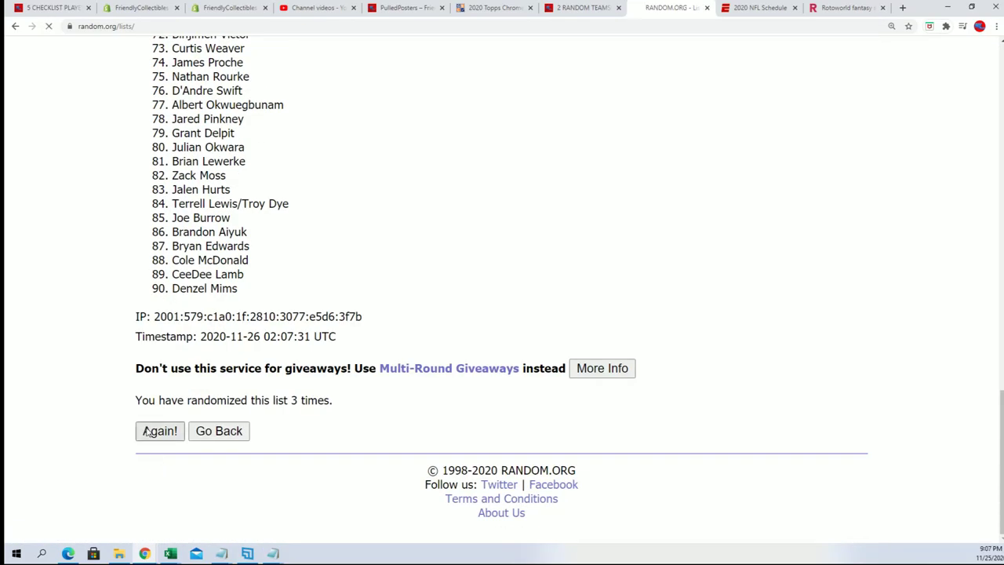
scroll(149, 439, "down", 6)
scroll(145, 448, "down", 10)
scroll(145, 451, "up", 1)
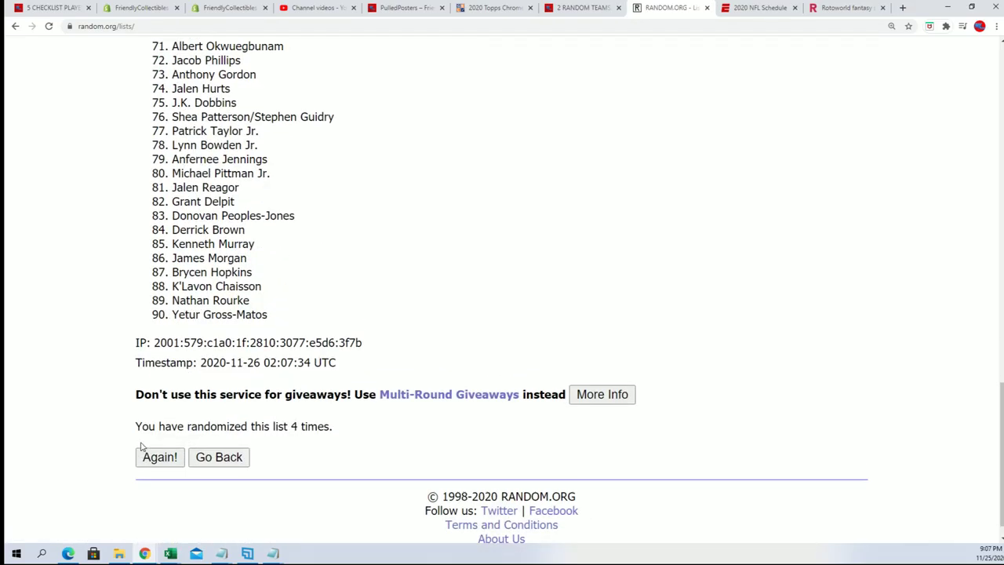
left_click(154, 483)
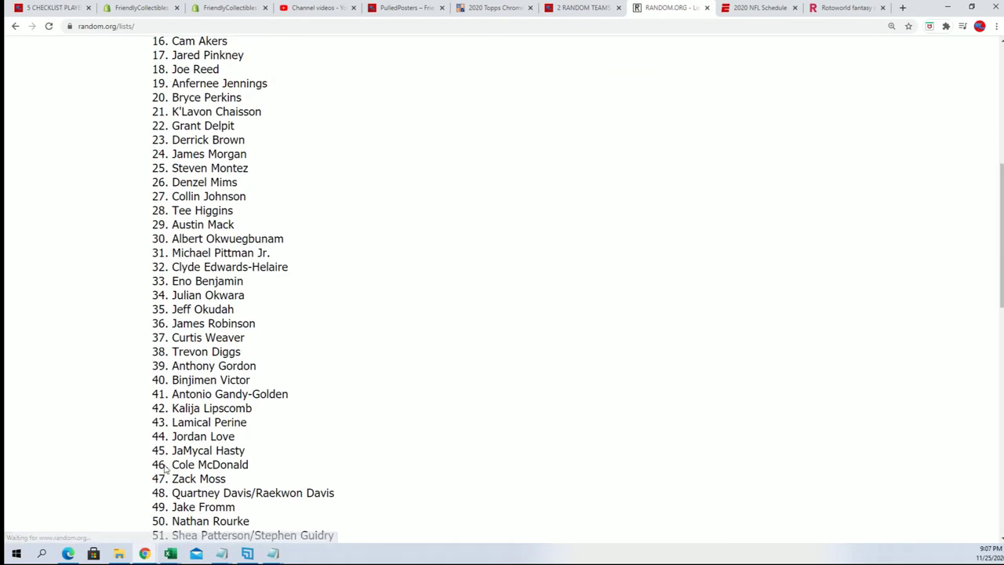
scroll(163, 468, "down", 10)
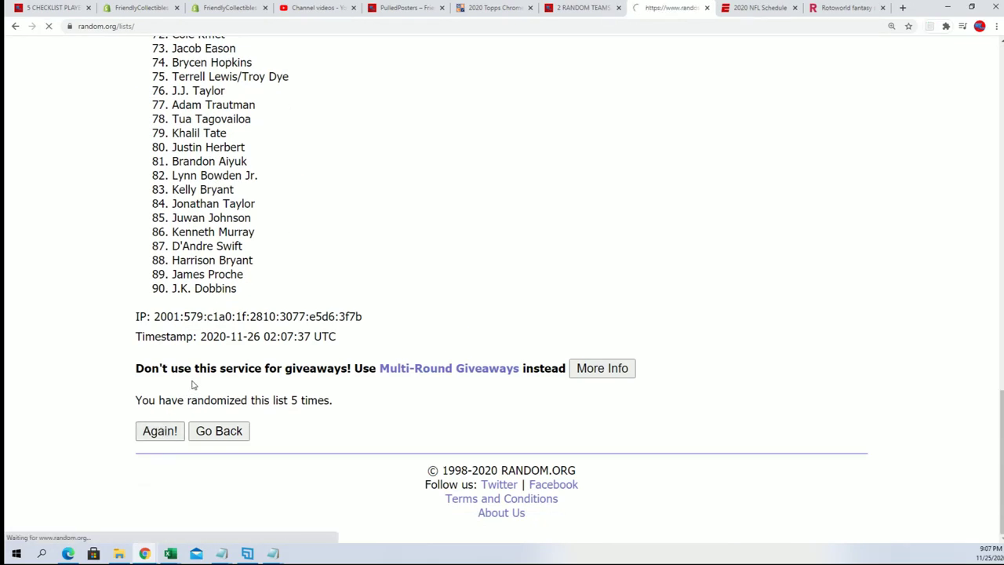
scroll(157, 429, "down", 12)
scroll(154, 430, "down", 2)
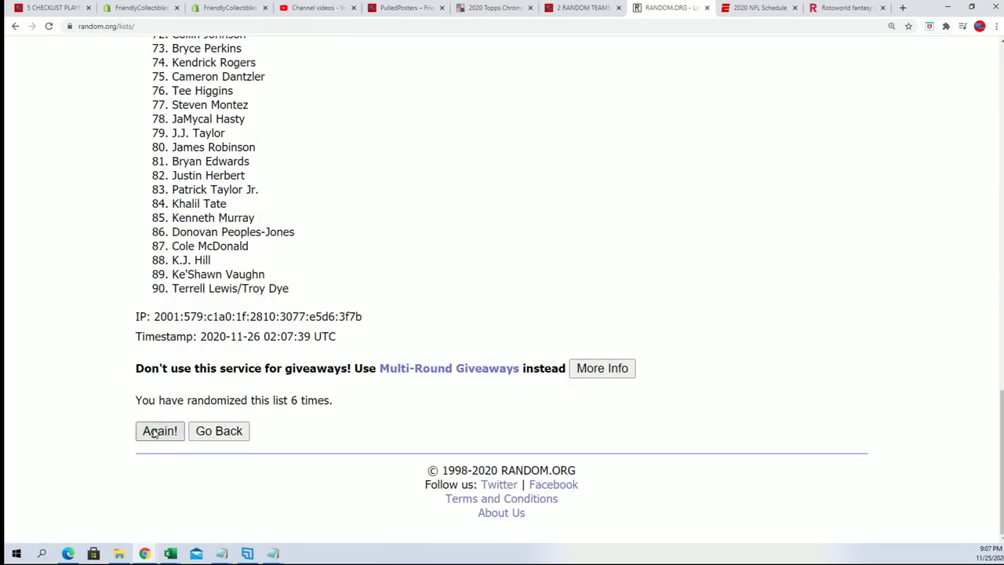
left_click(155, 429)
Step: Copy all 90 player names from the seventh randomized result, from the first entry to the last
scroll(341, 322, "down", 1)
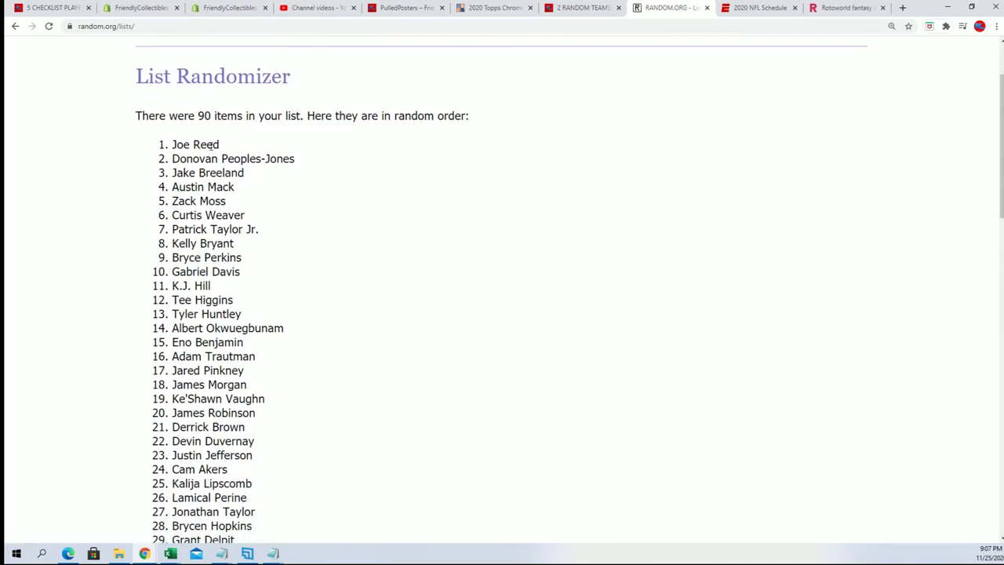
left_click_drag(173, 140, 273, 295)
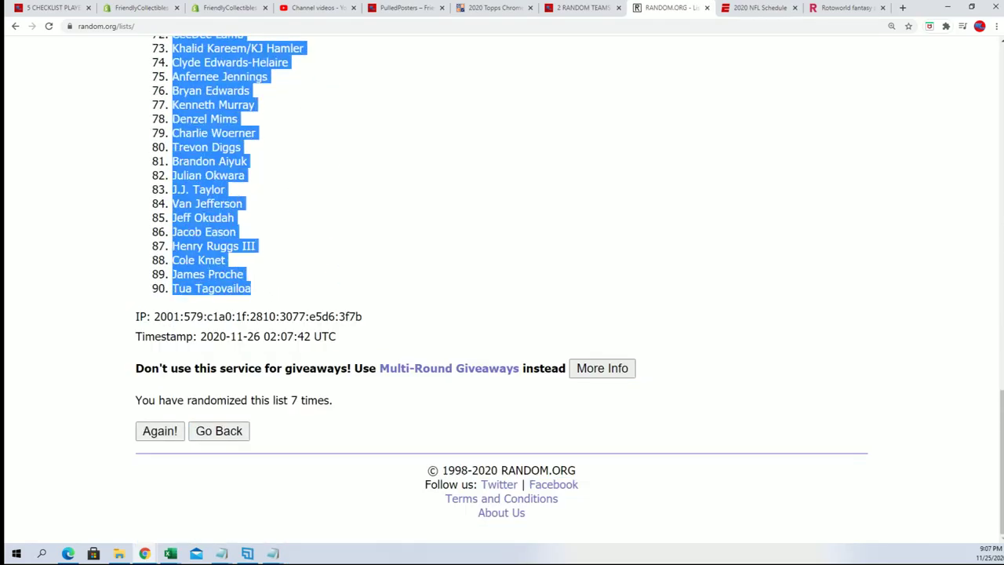
right_click(208, 264)
left_click(227, 273)
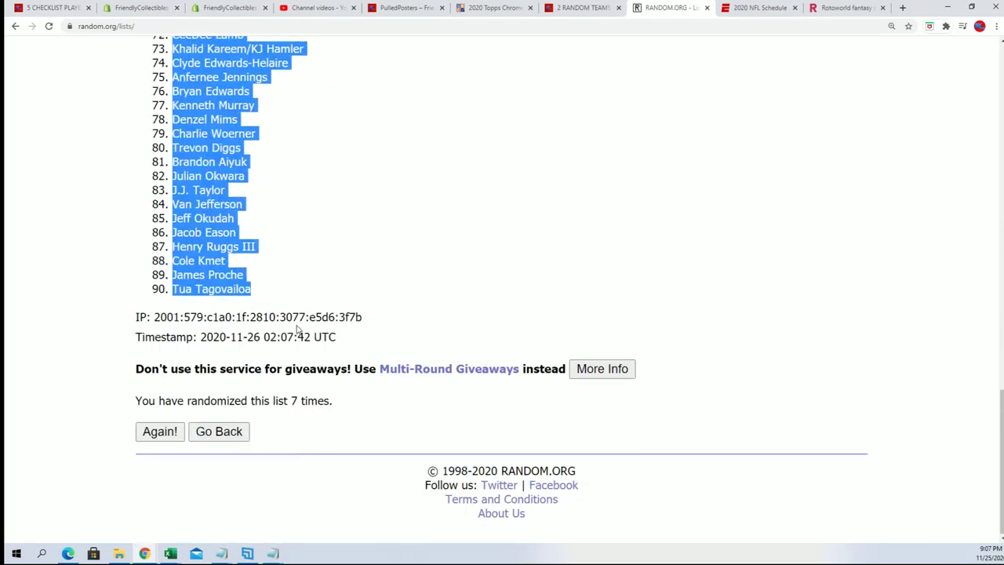
scroll(276, 310, "up", 15)
scroll(276, 309, "down", 1)
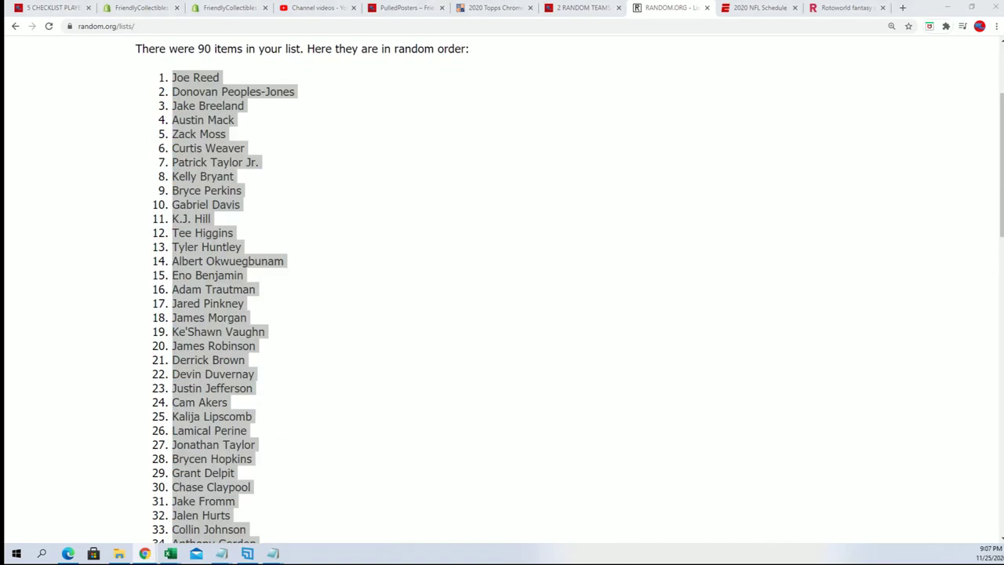
Step: Switch to the Excel sheet and paste the randomized players as plain Text under CHECKLIST PLAYER, starting in cell B2
key("alt+Tab")
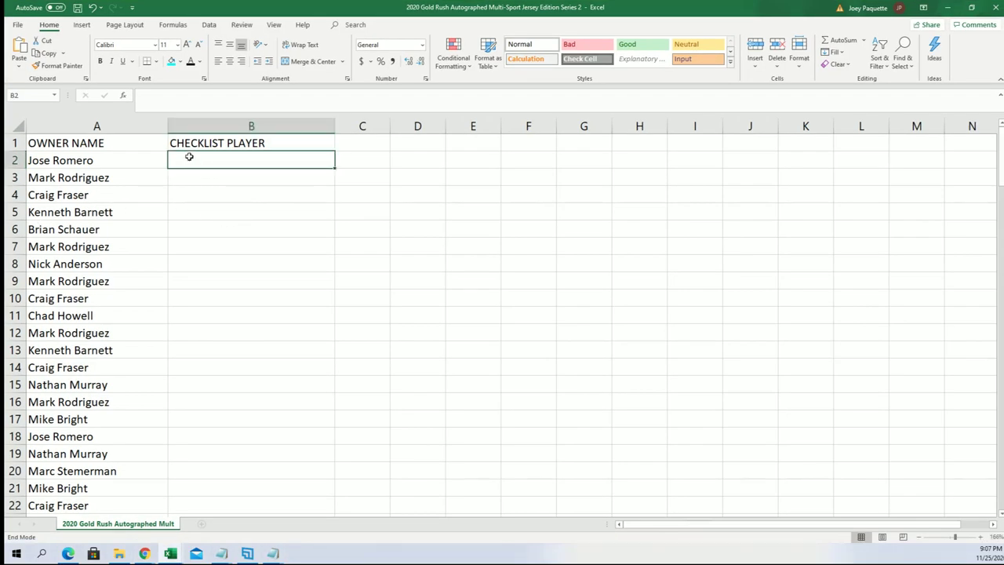
right_click(189, 157)
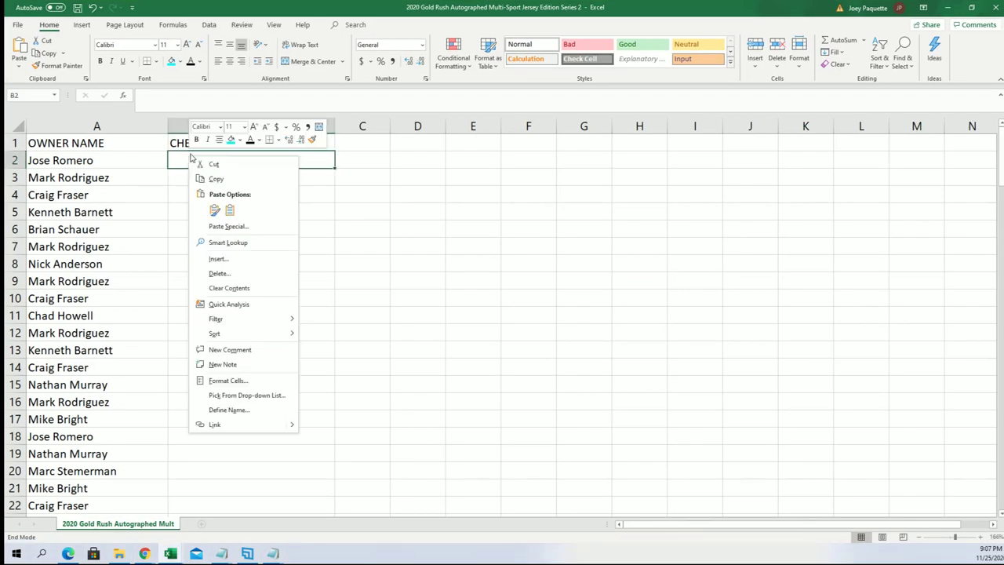
left_click(222, 228)
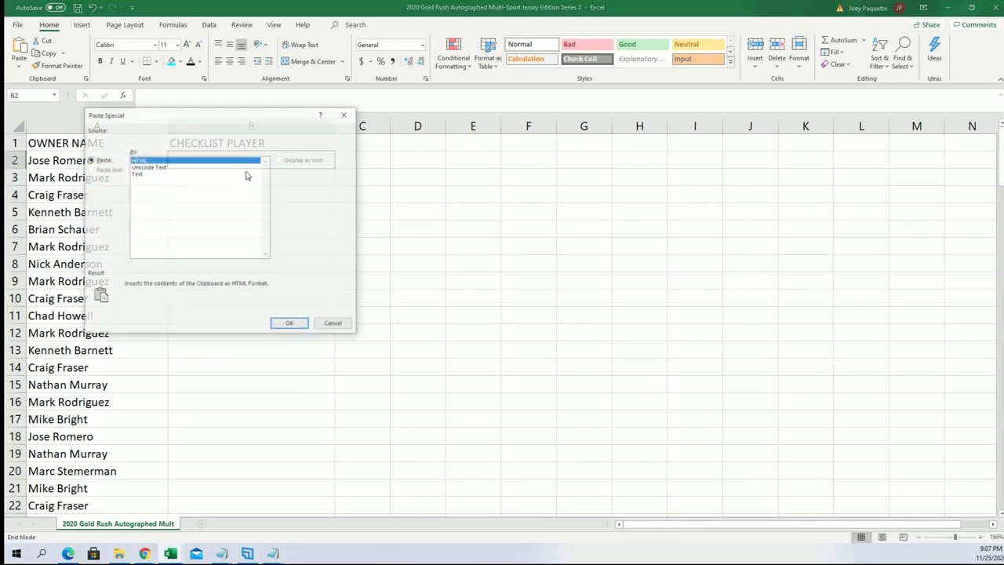
left_click(137, 173)
left_click(291, 325)
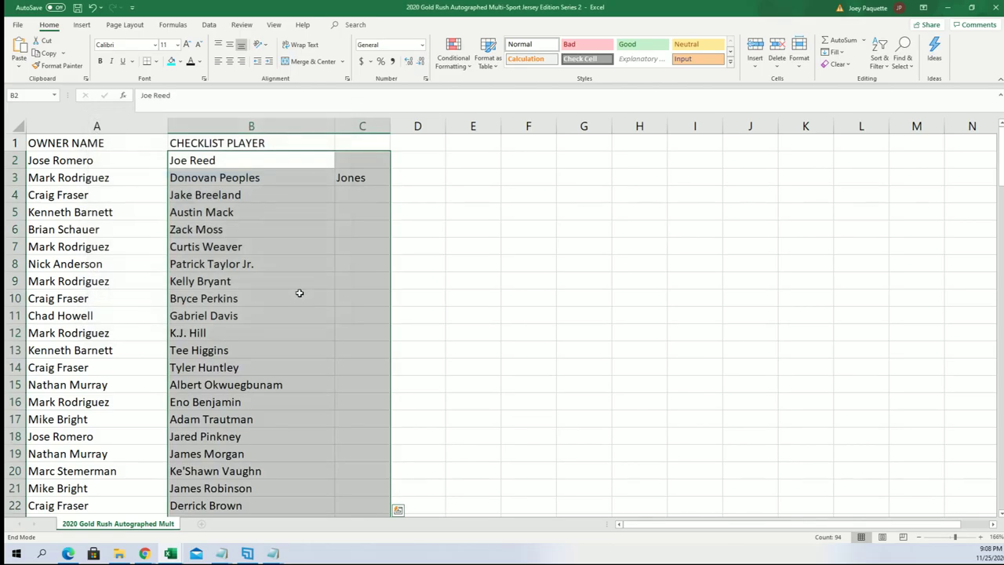
Step: Narrow the OWNER NAME column so it closely fits the longest owner name
left_click(157, 127)
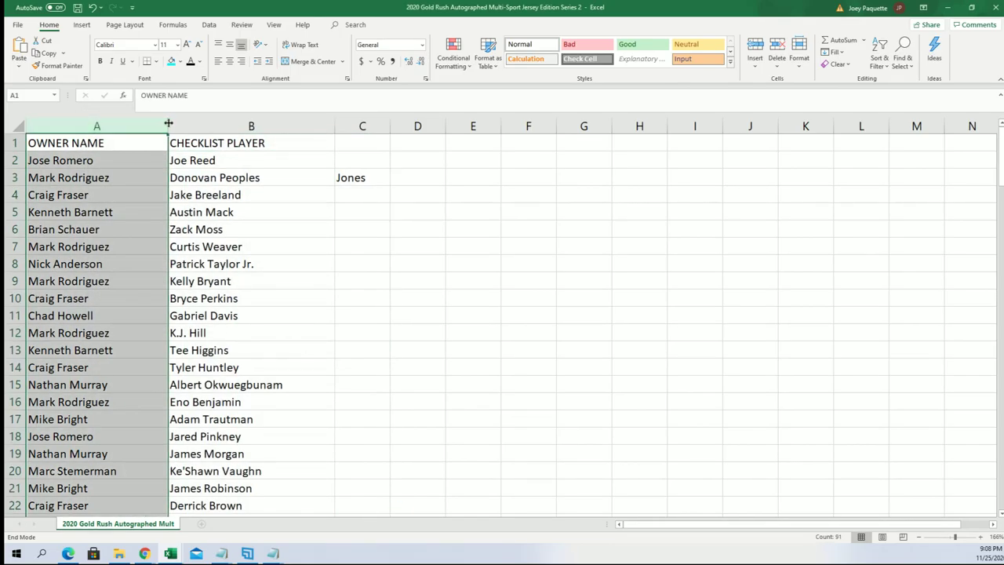
left_click_drag(168, 126, 121, 129)
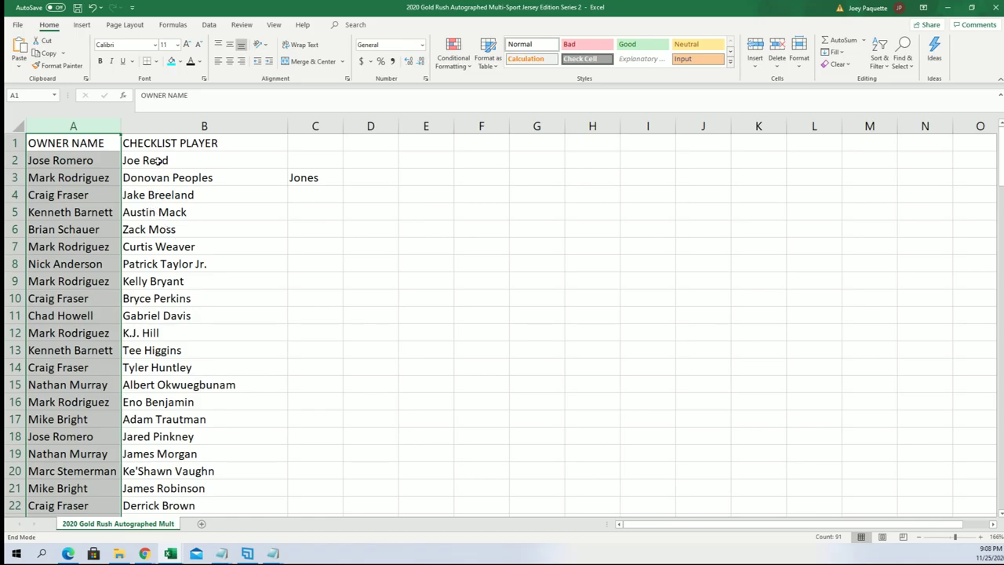
left_click(101, 229)
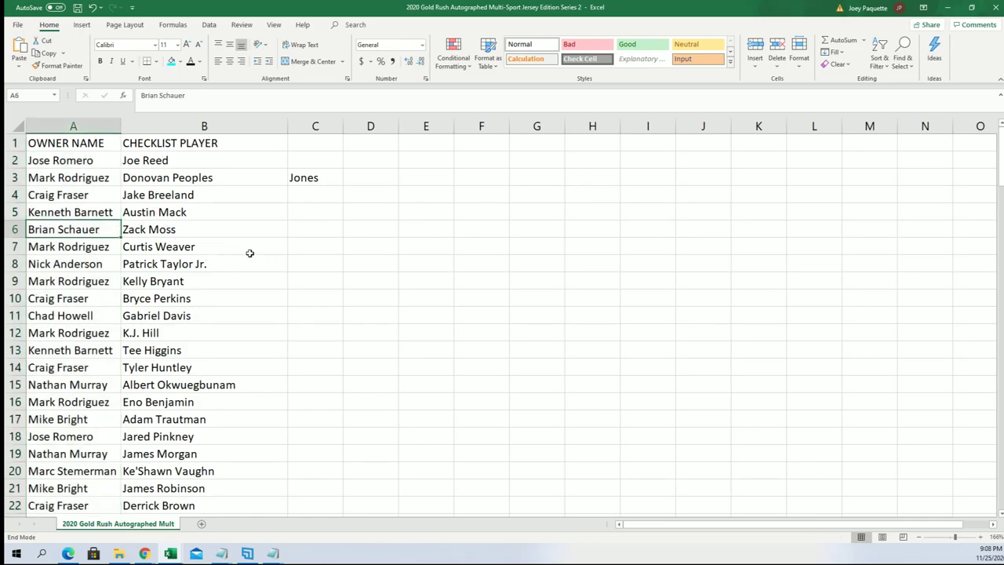
Step: Review the owner and checklist player pairings down to row 91, marking owner cells of interest along the way, and return to the top
scroll(210, 421, "down", 3)
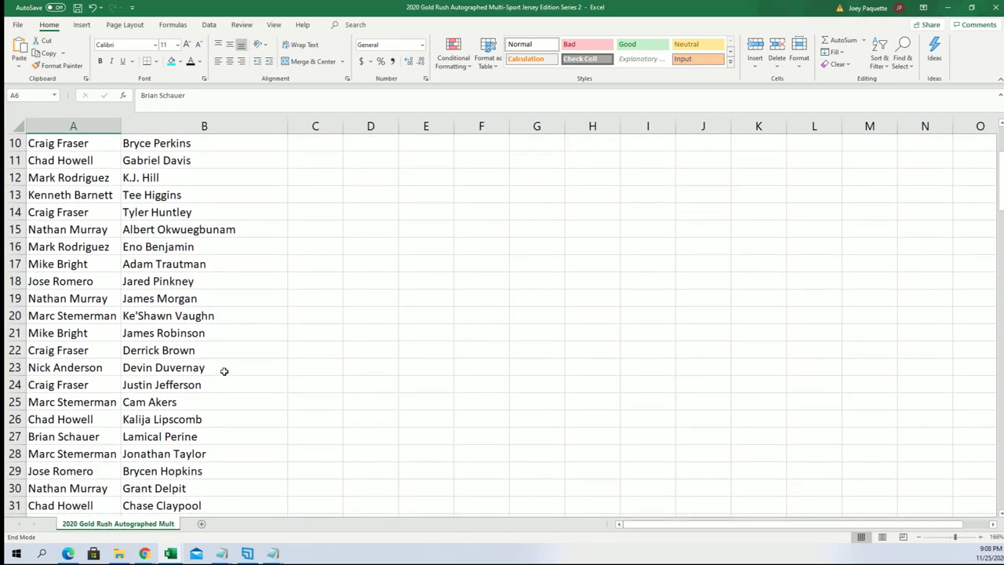
left_click(94, 381)
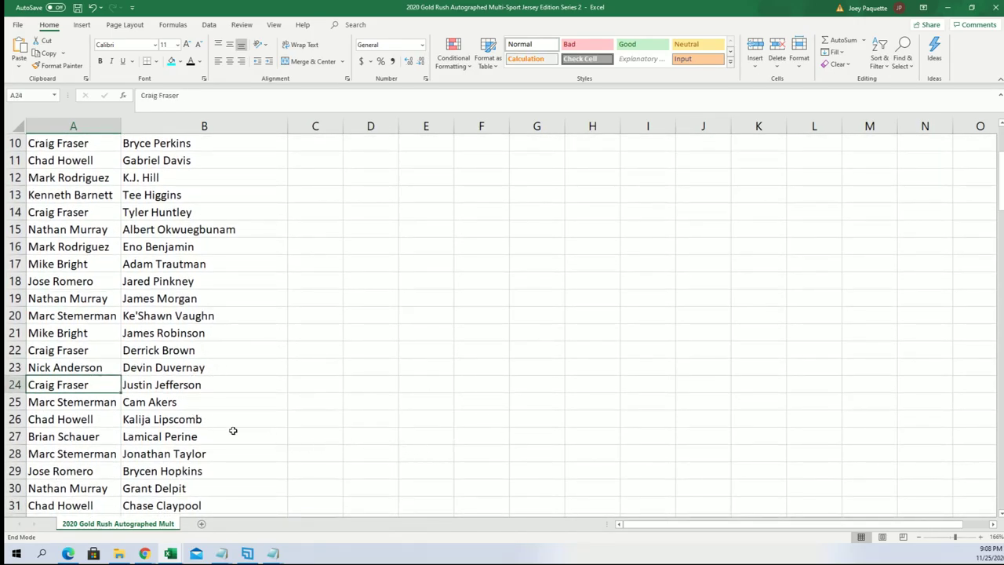
scroll(91, 388, "down", 2)
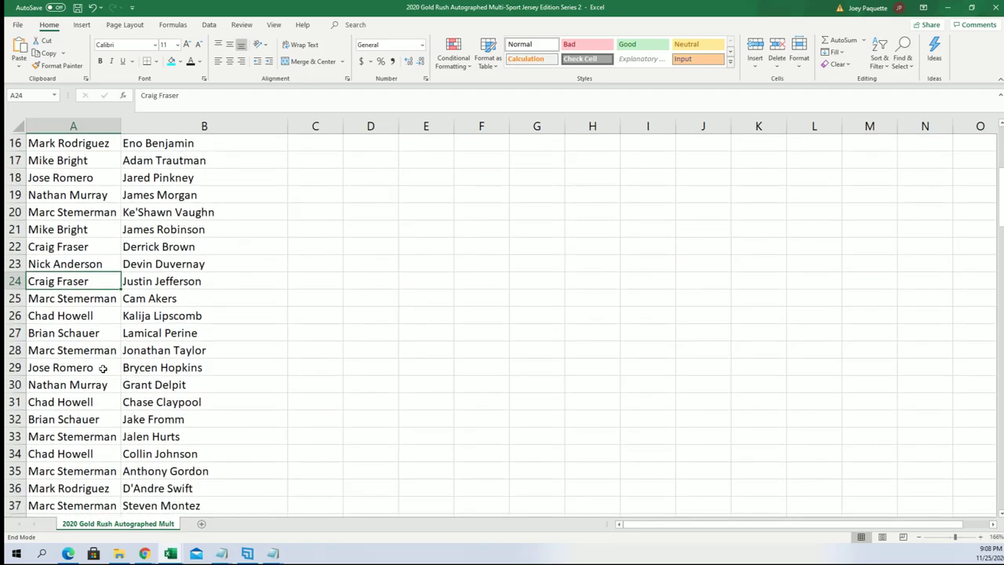
left_click(98, 353)
scroll(196, 468, "down", 1)
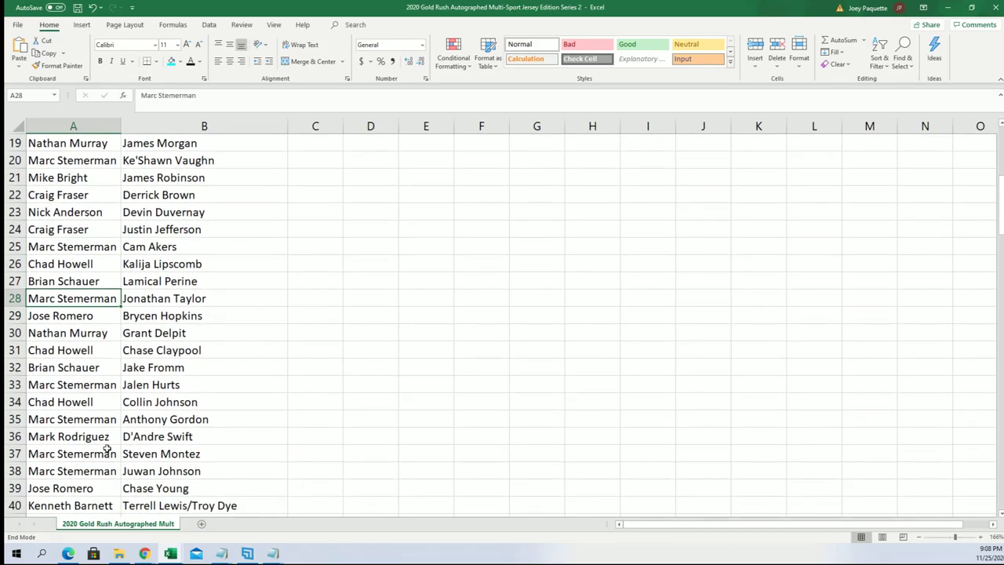
left_click(109, 437)
scroll(325, 477, "down", 2)
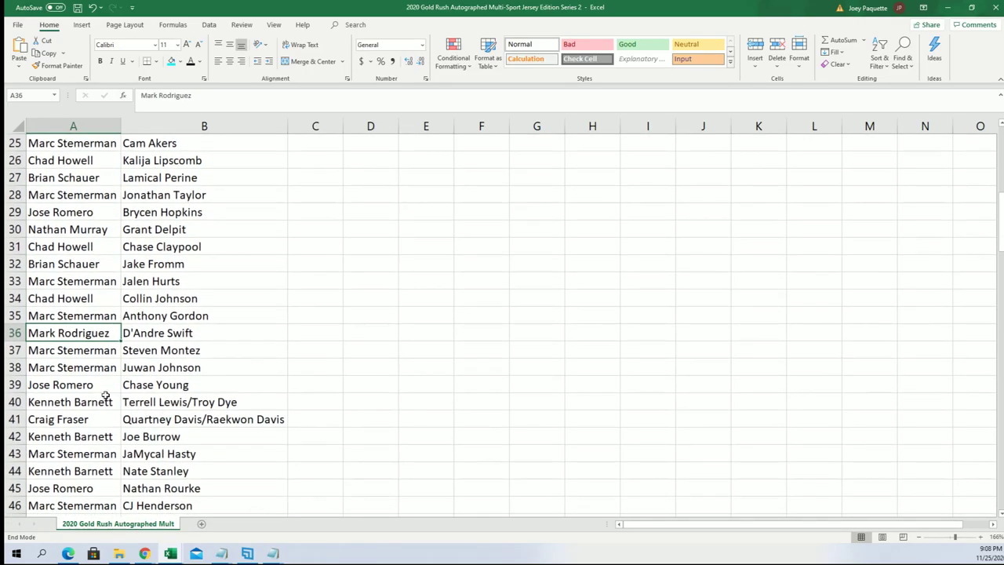
left_click(95, 384)
scroll(247, 448, "down", 2)
scroll(246, 446, "down", 1)
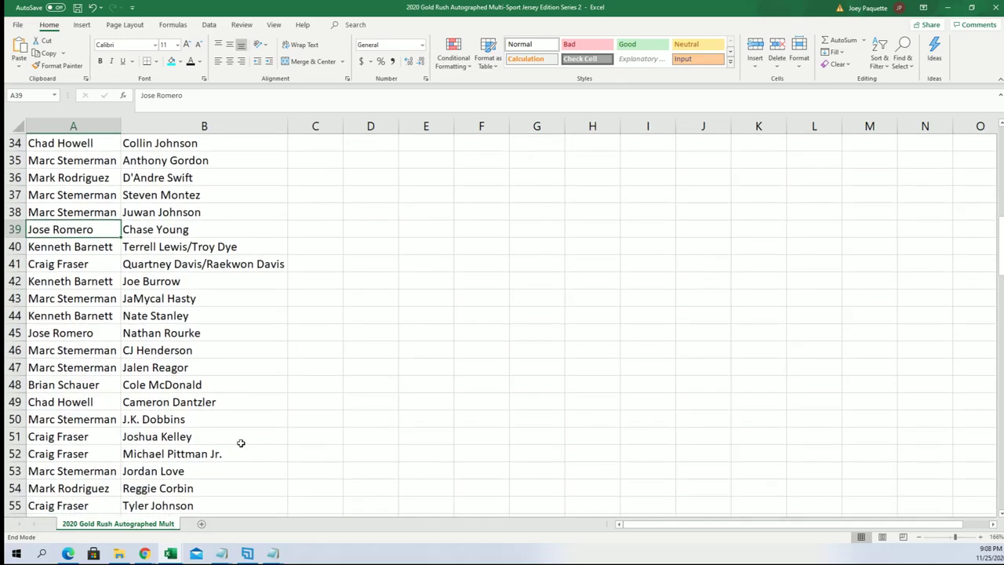
scroll(240, 442, "down", 2)
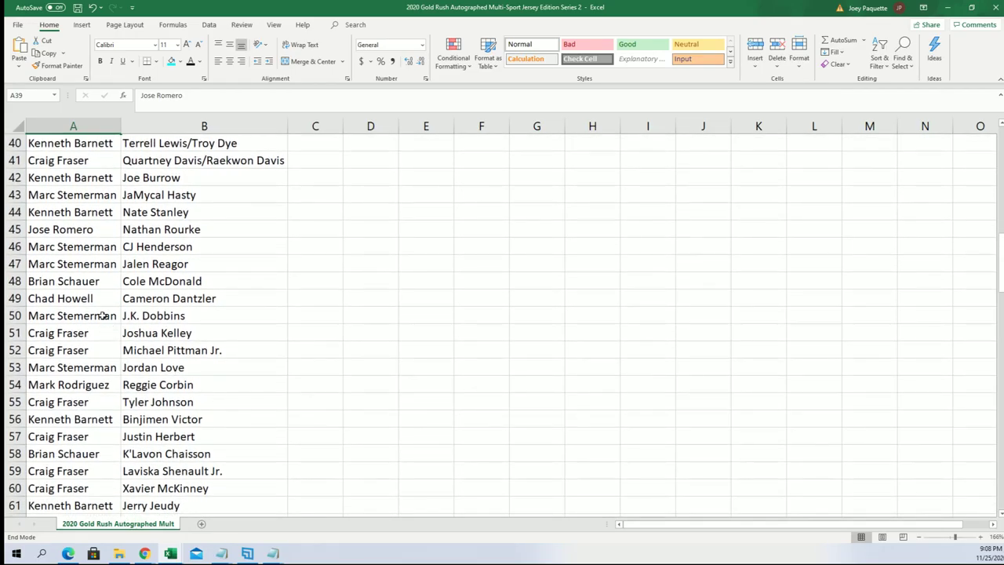
left_click(102, 315)
scroll(251, 455, "down", 1)
scroll(215, 438, "down", 2)
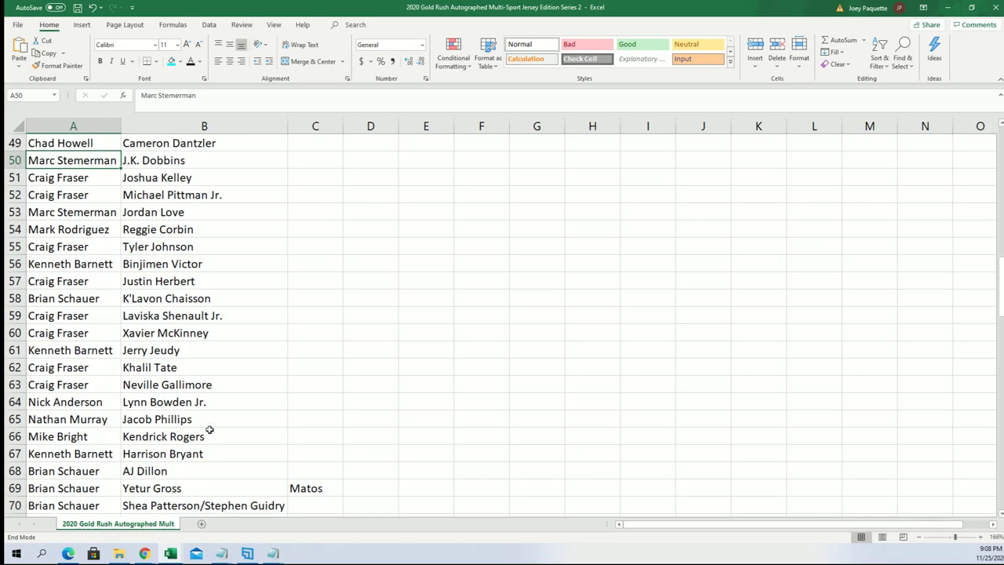
left_click(94, 280)
scroll(244, 364, "down", 3)
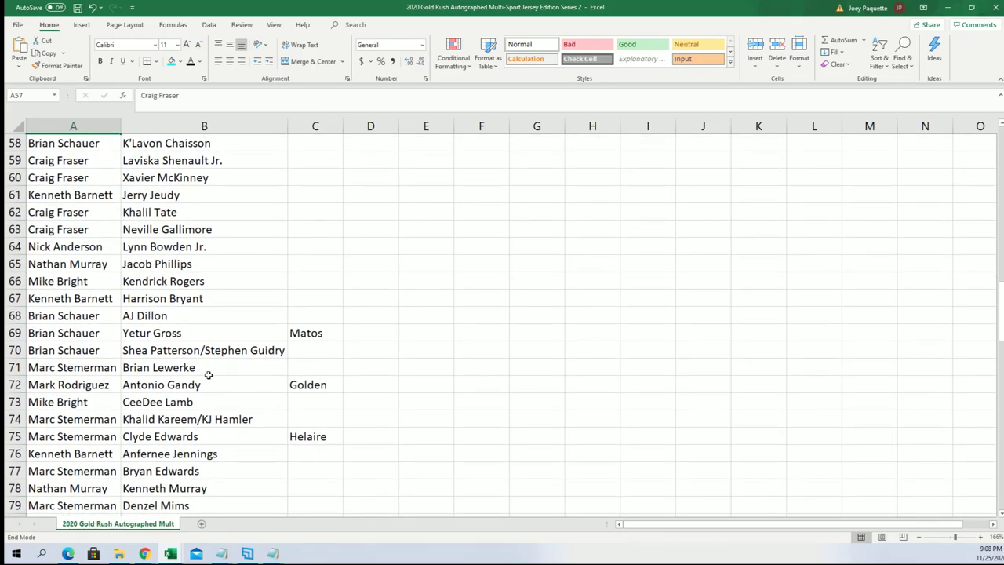
left_click(107, 399)
scroll(298, 444, "down", 2)
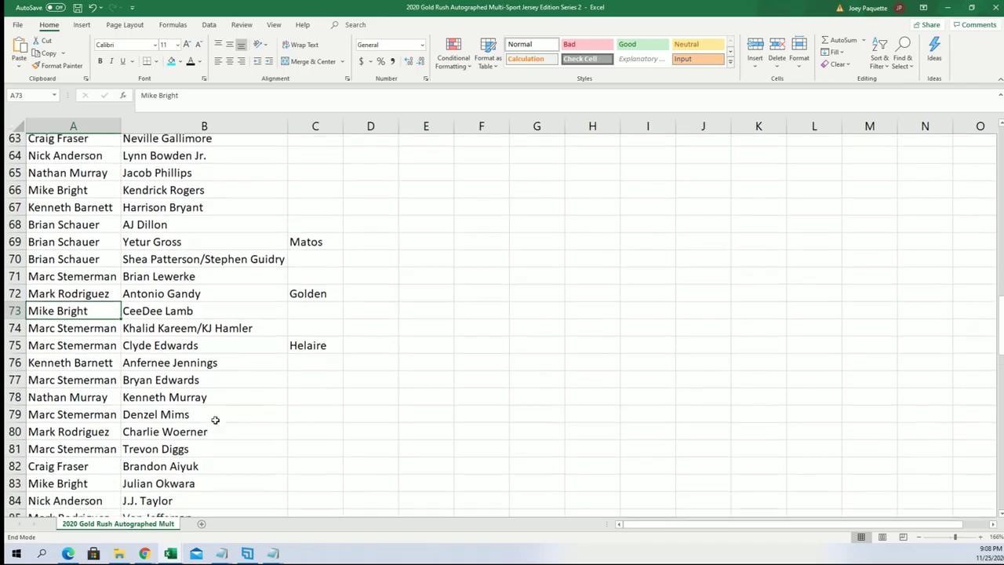
scroll(188, 400, "down", 1)
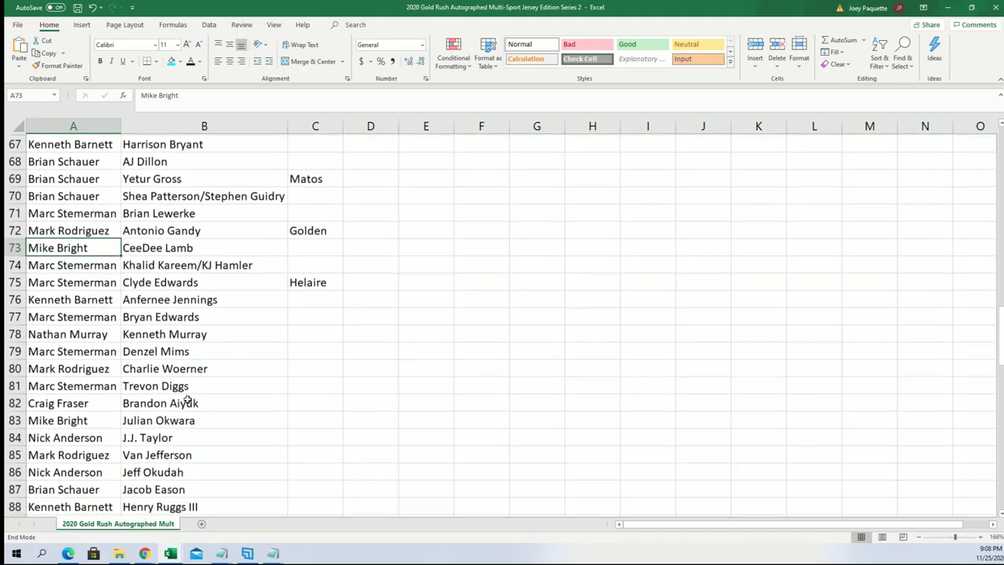
left_click(81, 280)
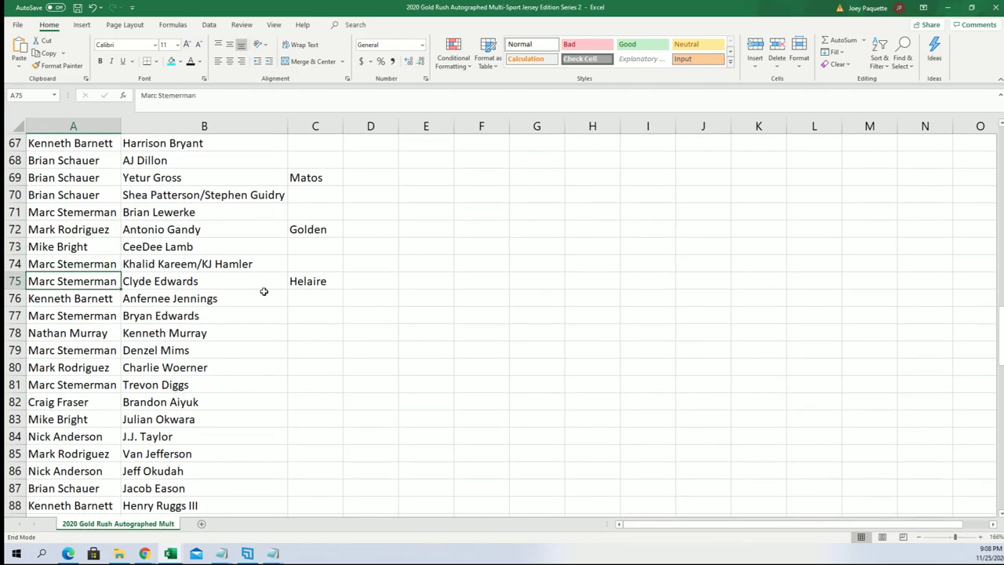
scroll(145, 322, "down", 1)
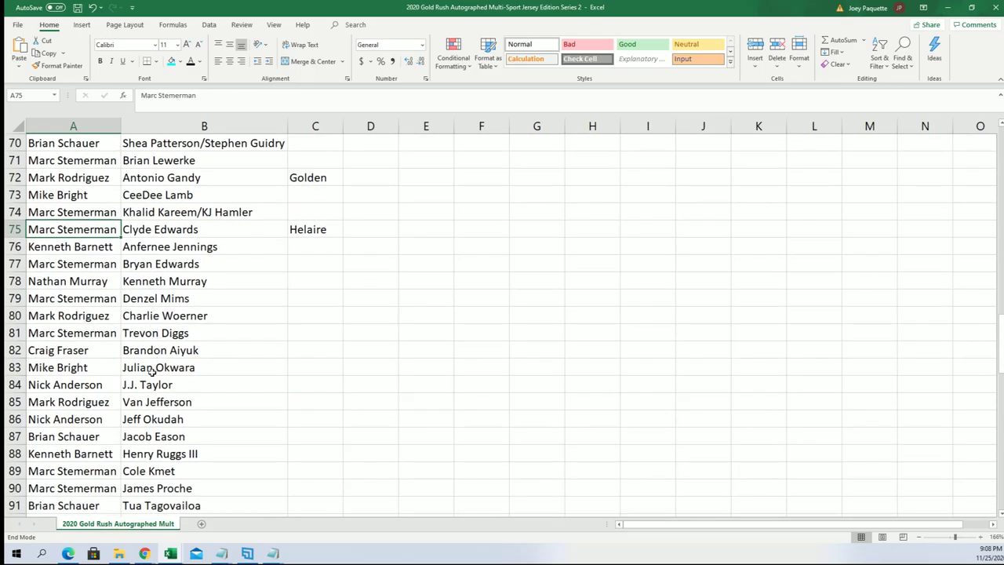
scroll(153, 372, "down", 1)
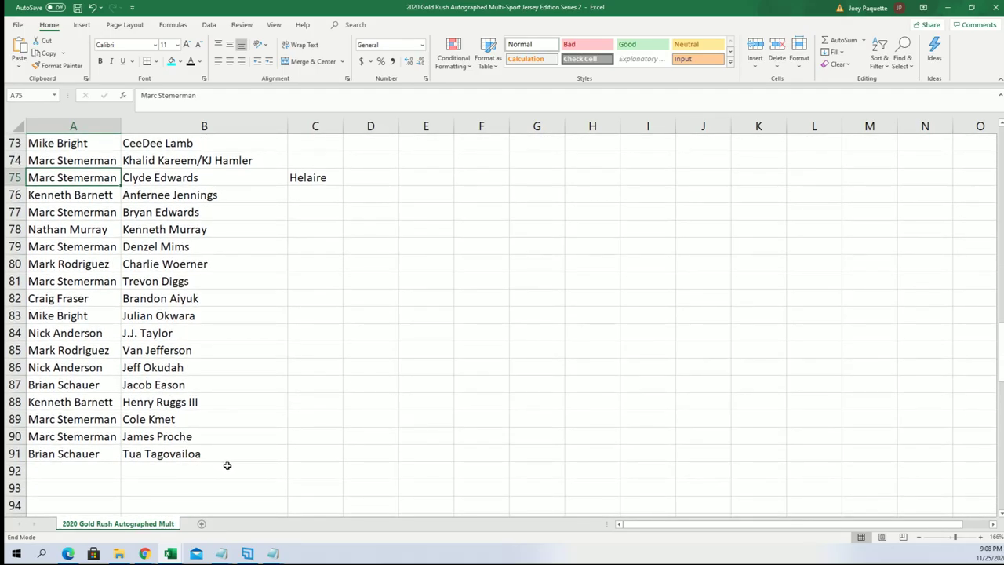
scroll(218, 463, "up", 3)
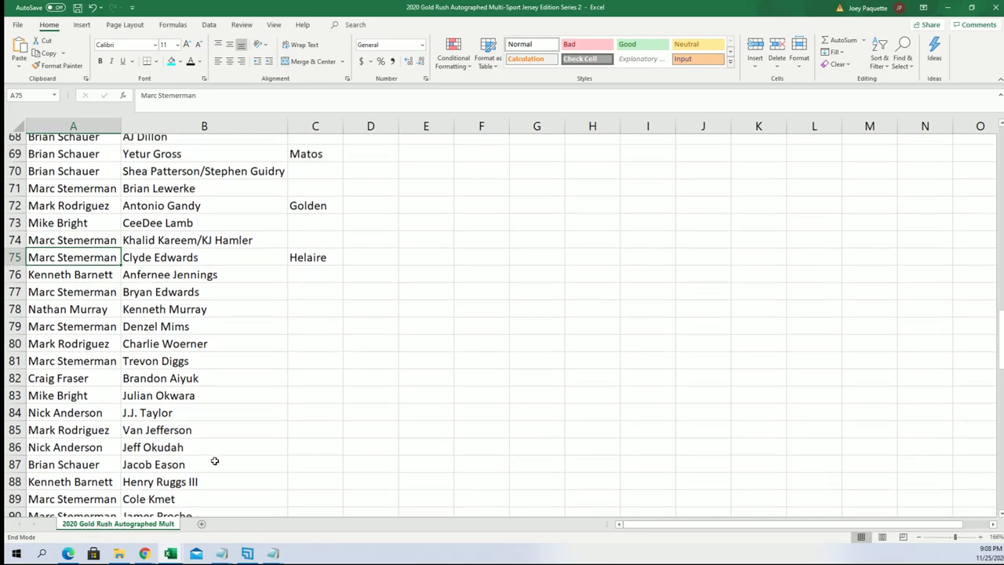
scroll(217, 459, "down", 4)
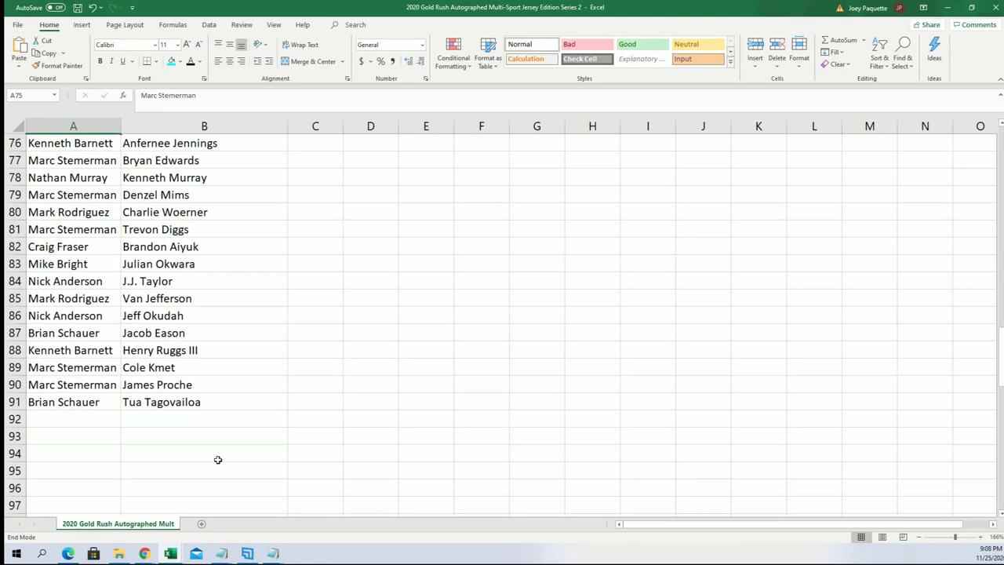
left_click(74, 403)
scroll(361, 419, "up", 3)
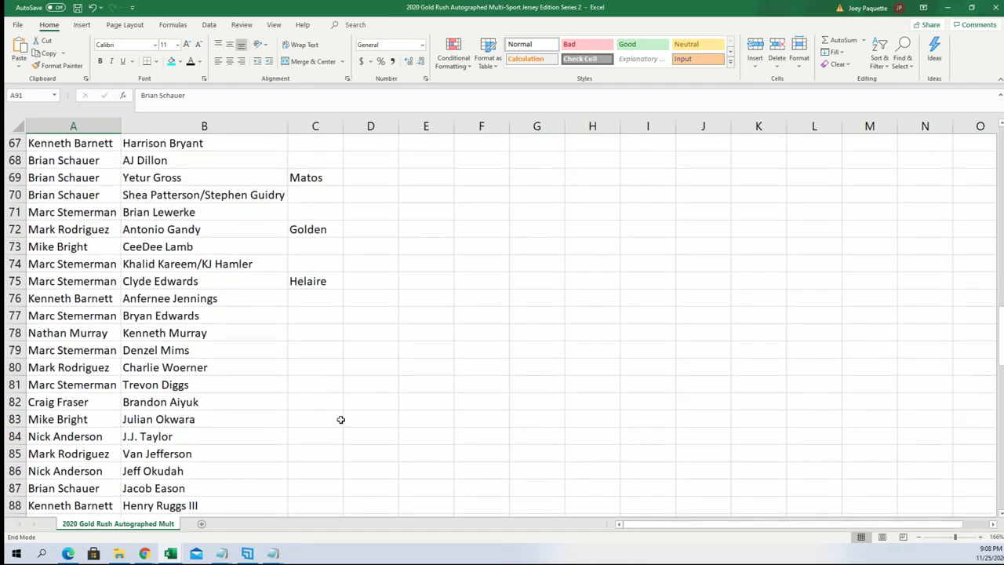
scroll(340, 419, "up", 3)
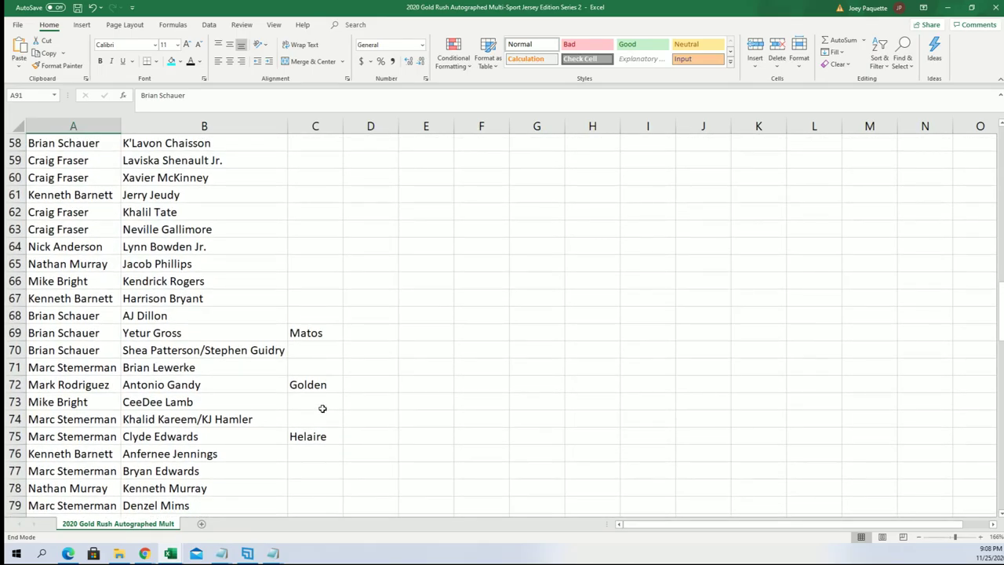
scroll(322, 408, "up", 8)
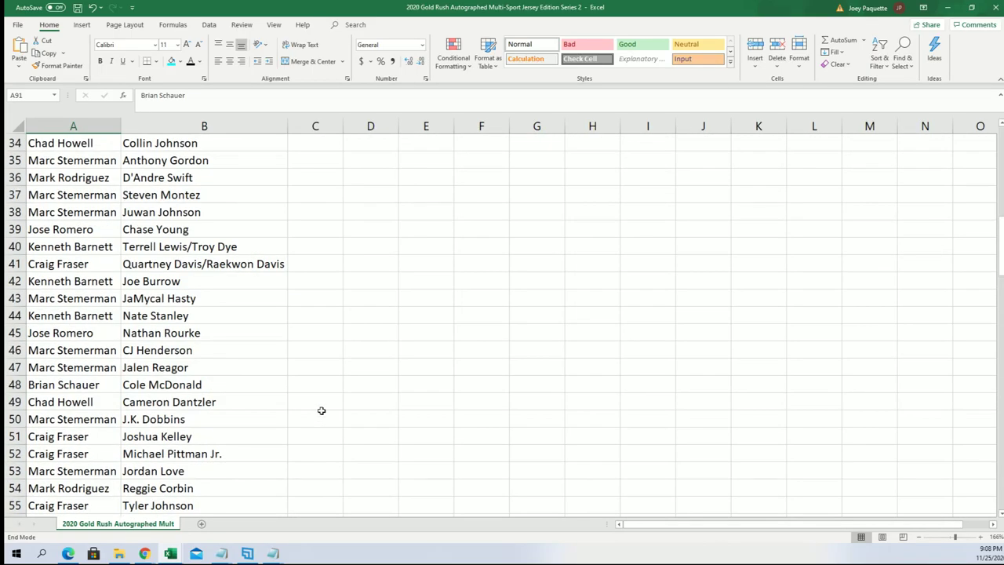
scroll(321, 409, "up", 6)
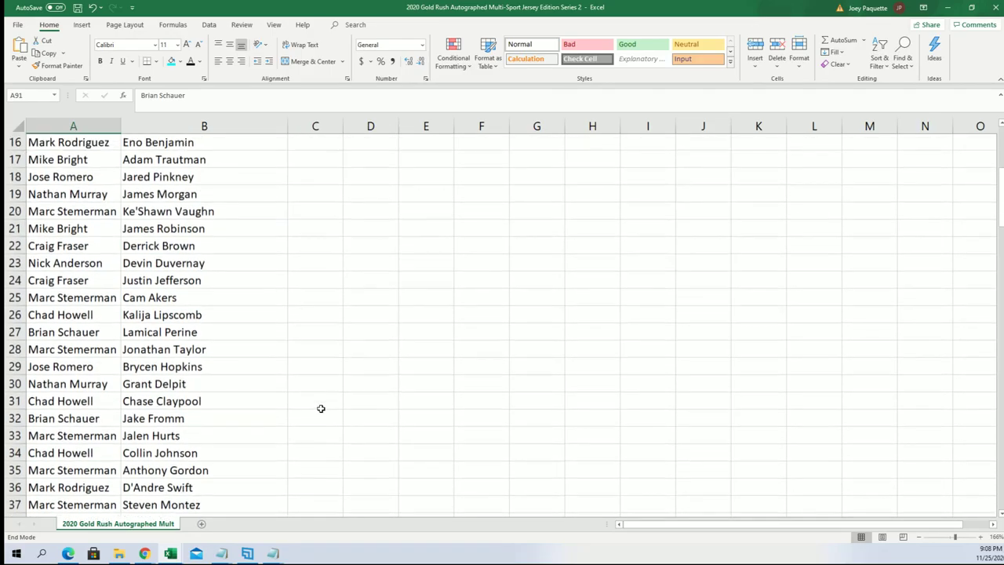
scroll(321, 409, "up", 5)
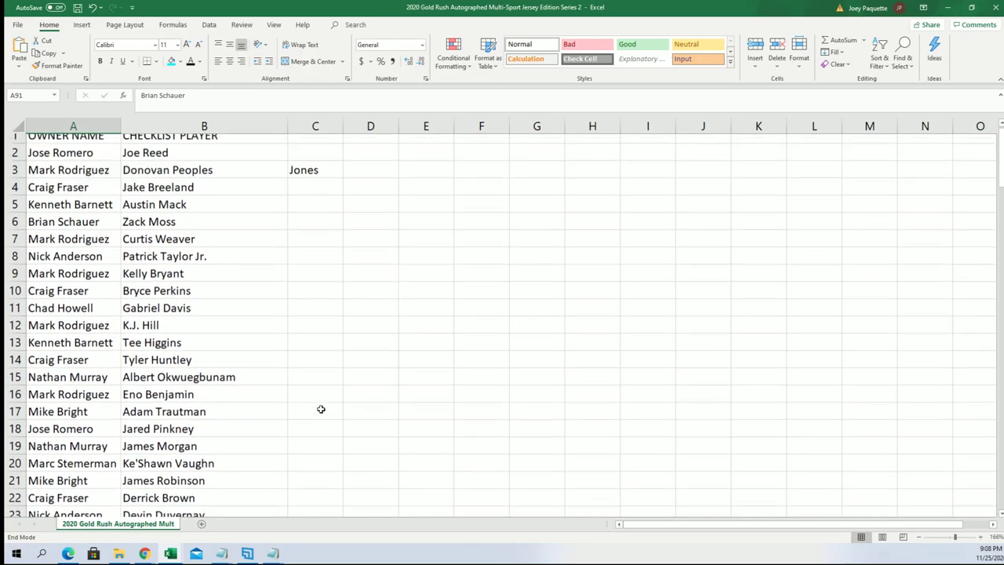